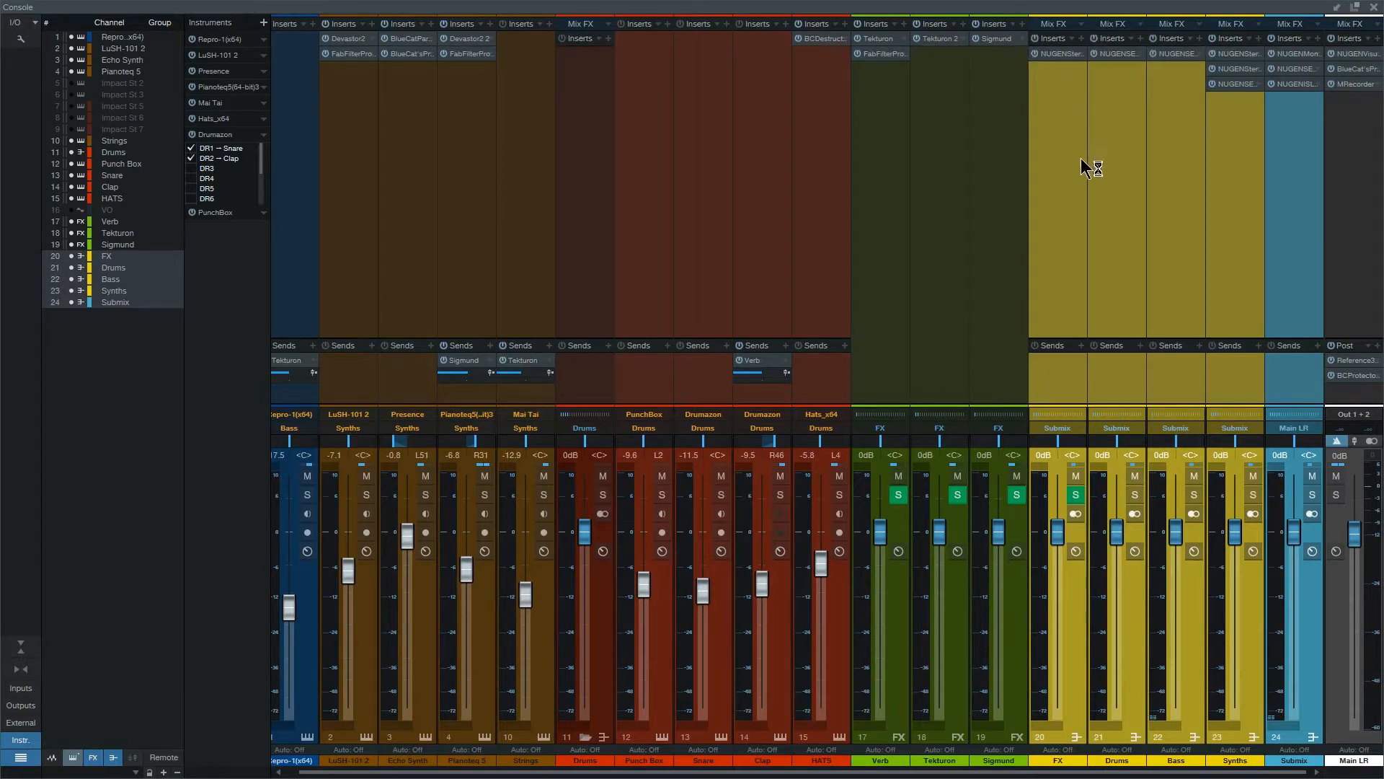
Open the Stereoizer on the FX bus and audition the bus in solo with the plug-in bypassed and active
click(1037, 41)
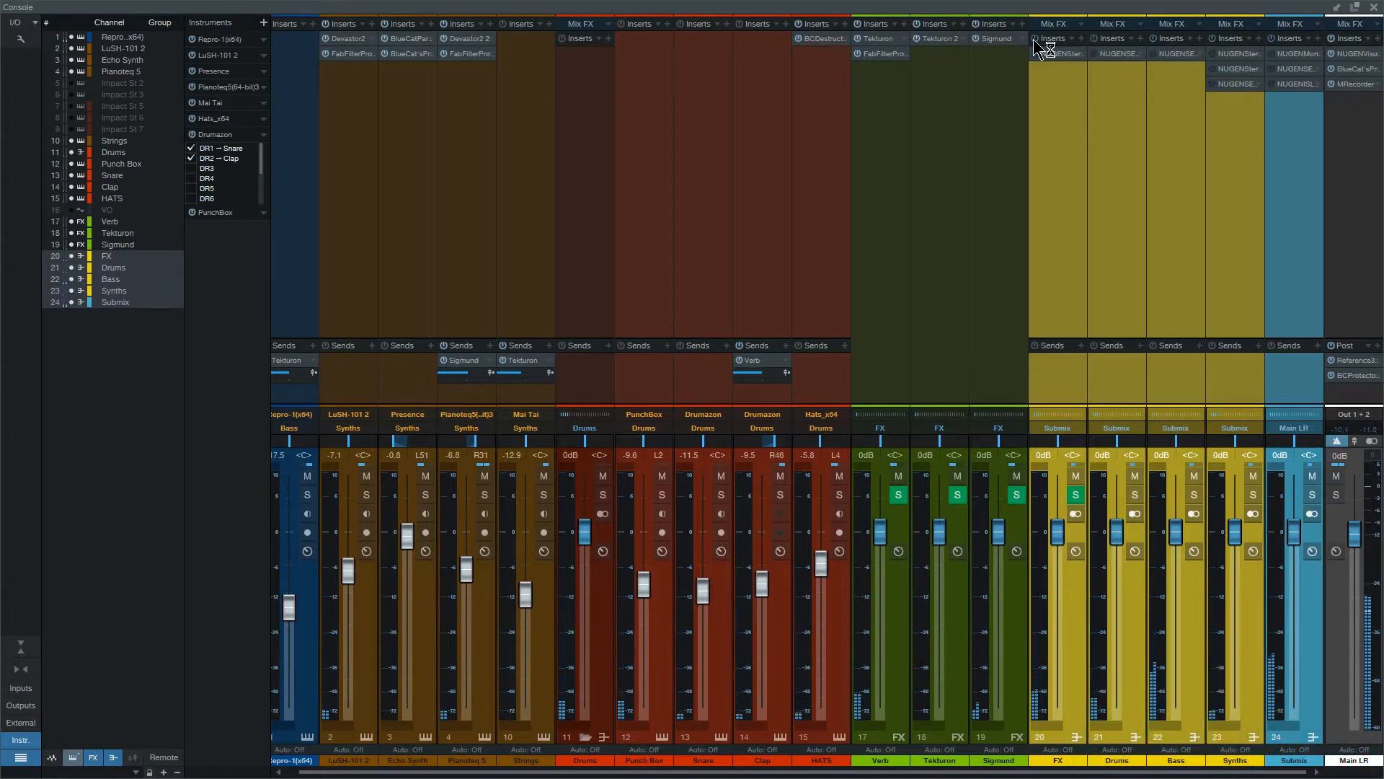
click(1059, 78)
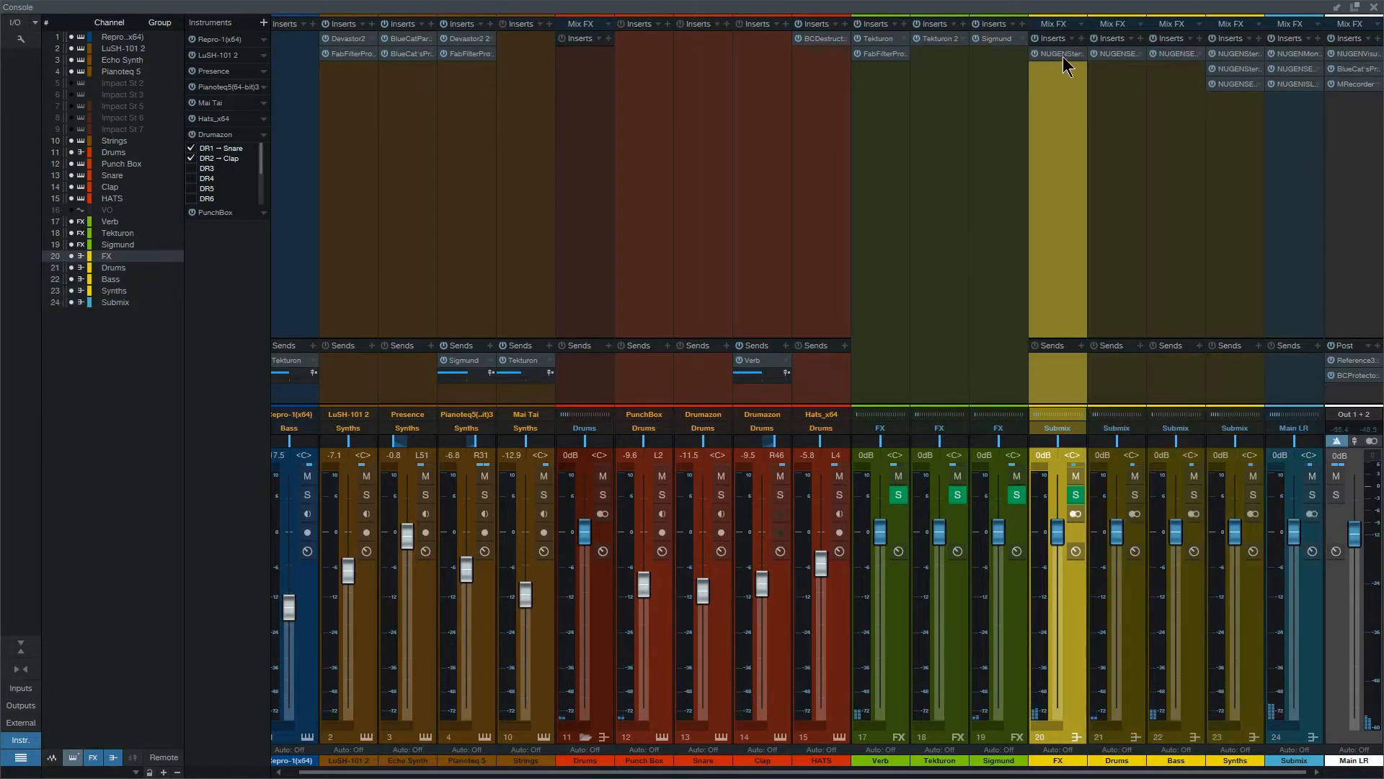
click(1064, 55)
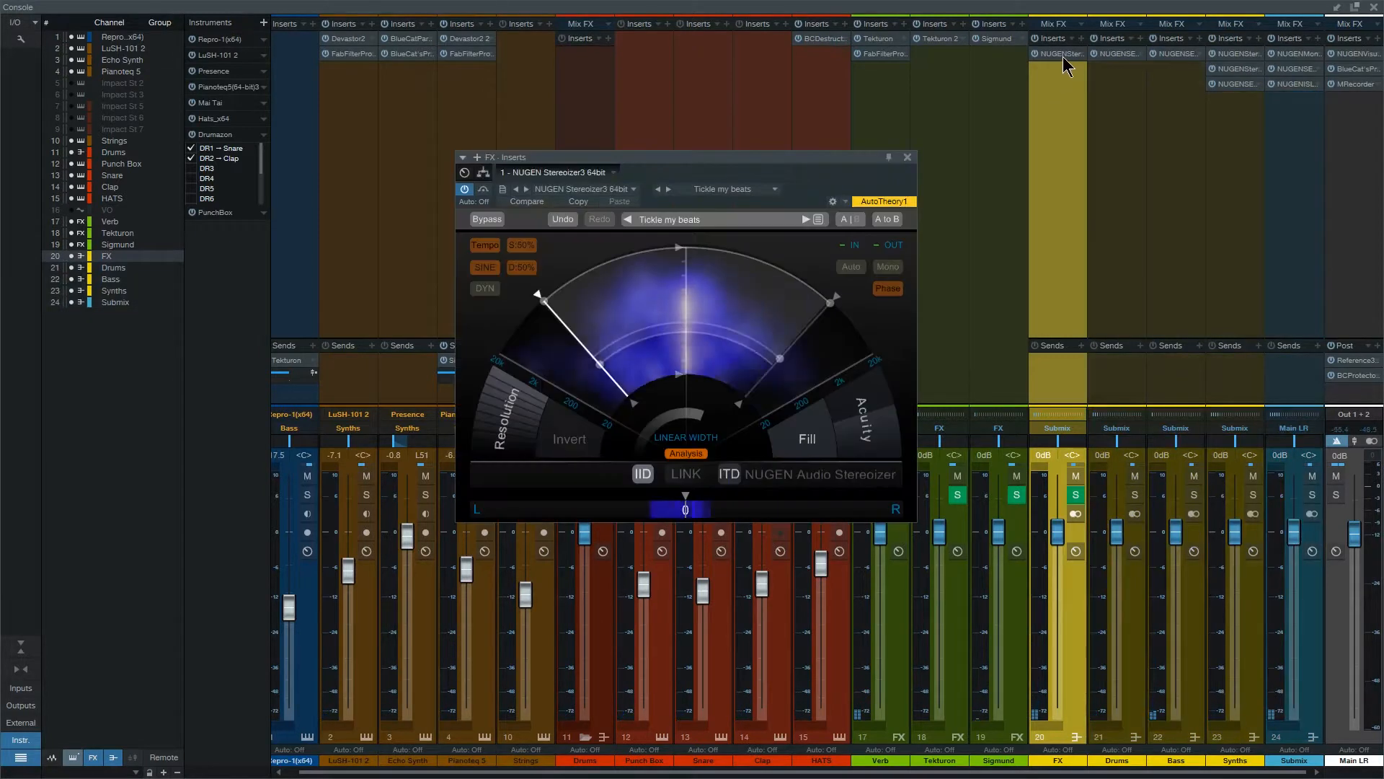
click(1076, 494)
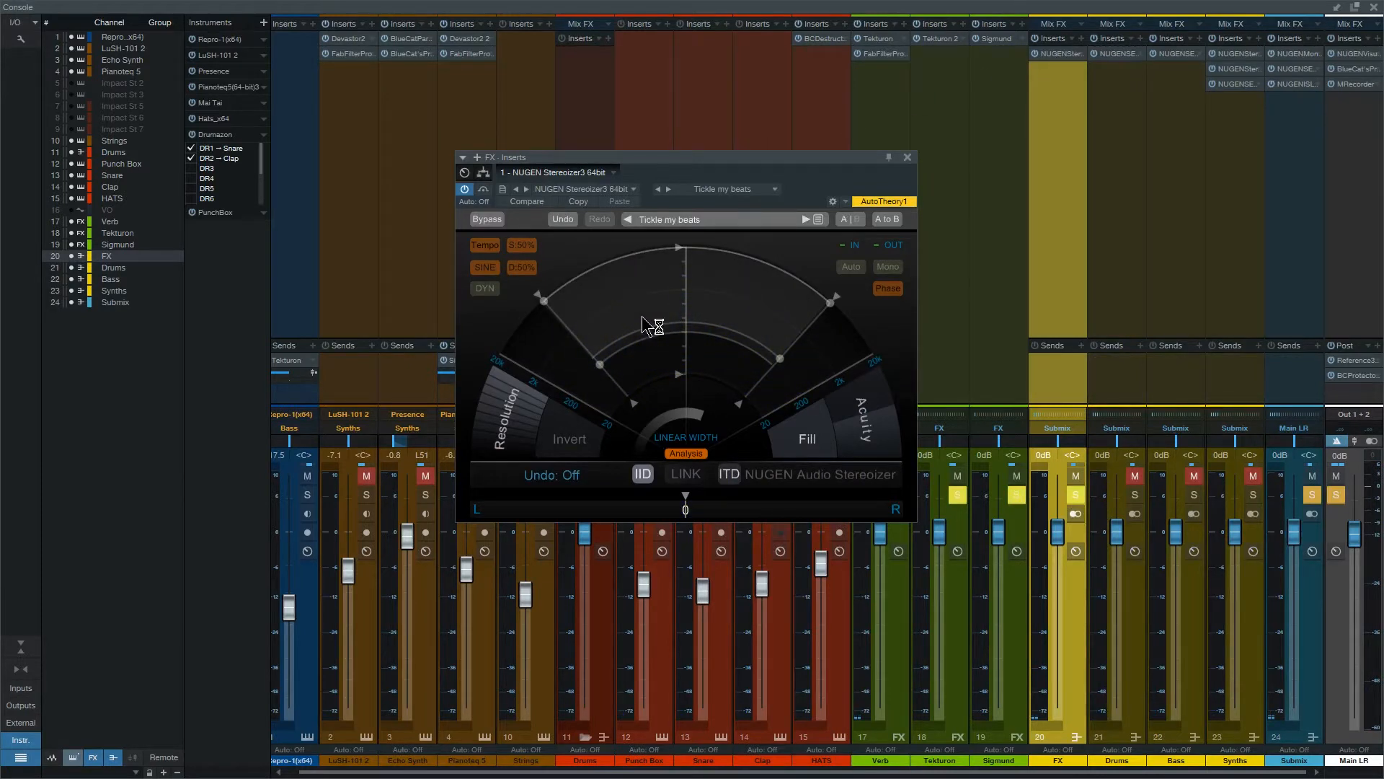
key(space)
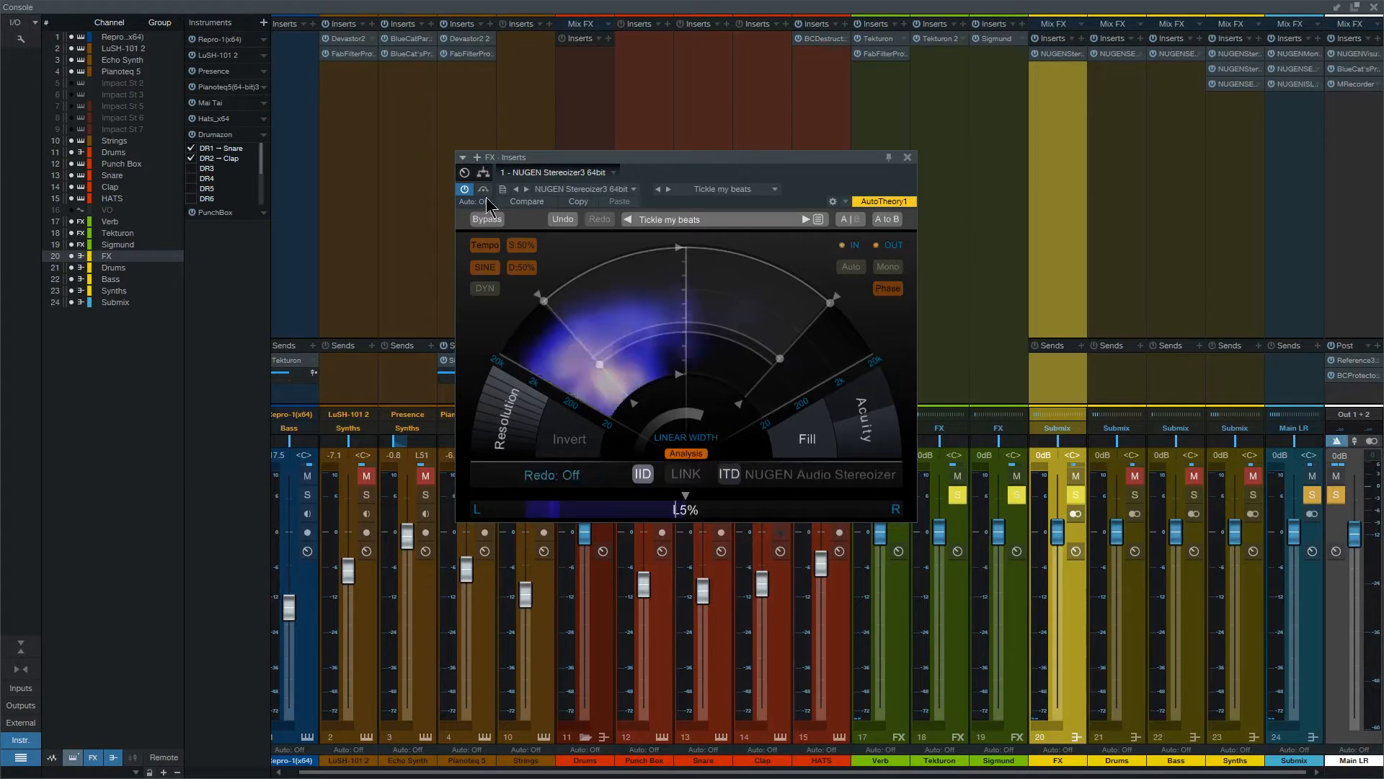
click(486, 219)
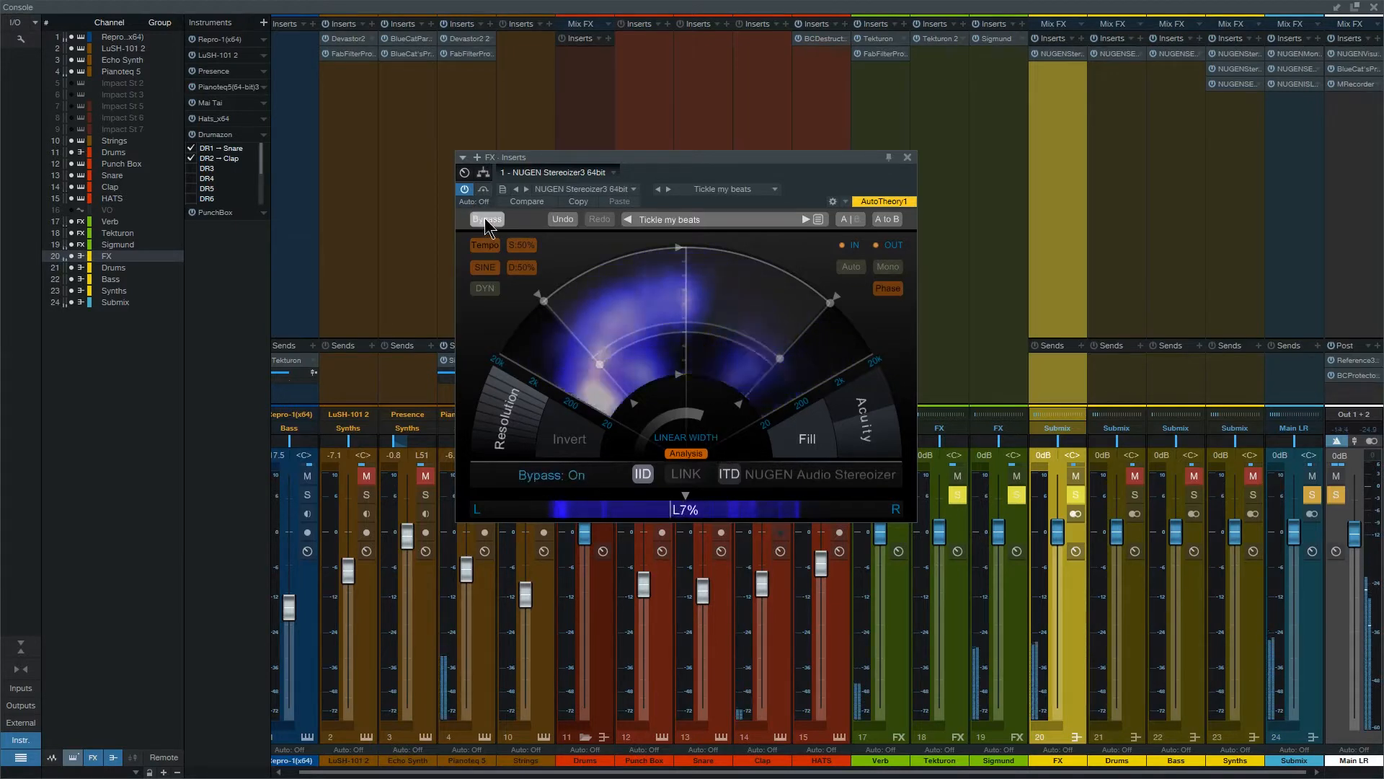
click(486, 219)
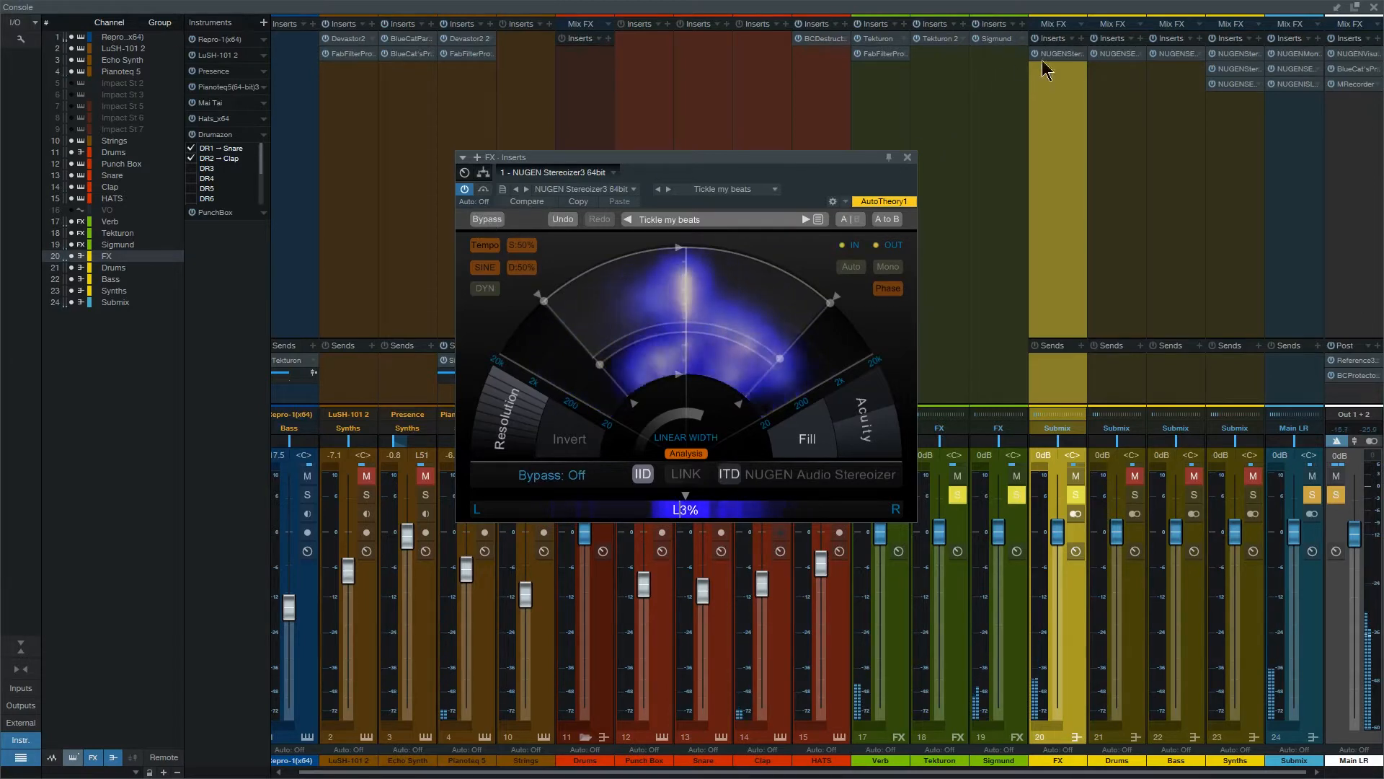
Open the SEQ-S EQ on the Drums bus and audition the bus in solo with the EQ bypassed and active
click(1114, 55)
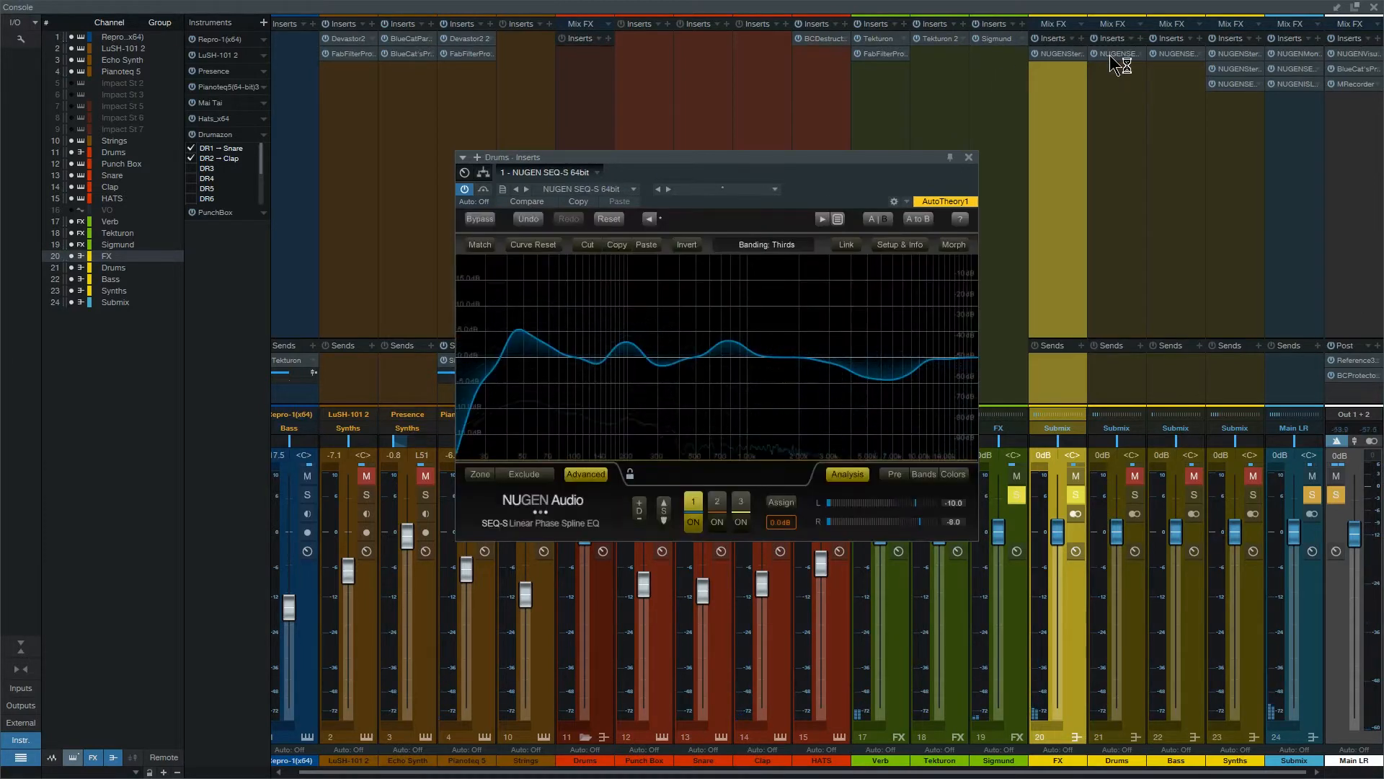
click(1134, 495)
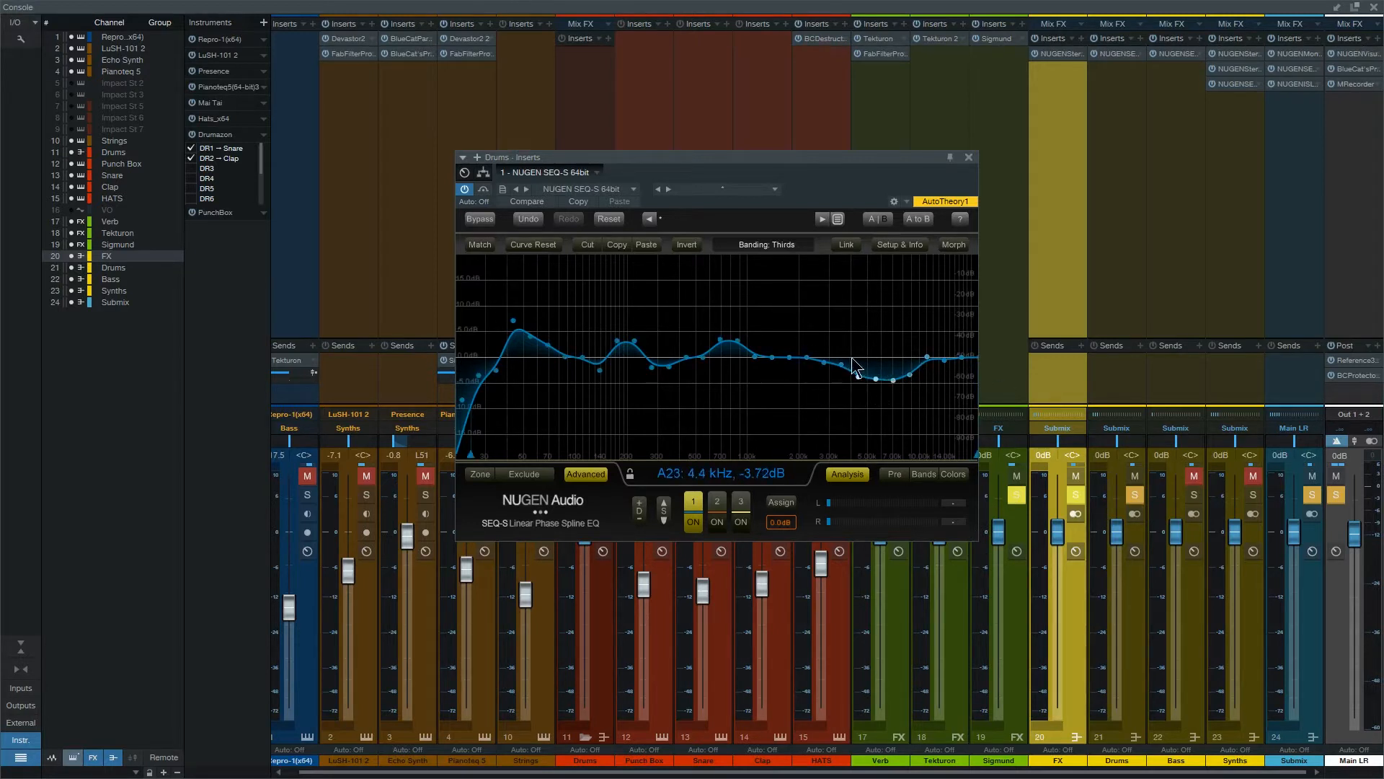
key(space)
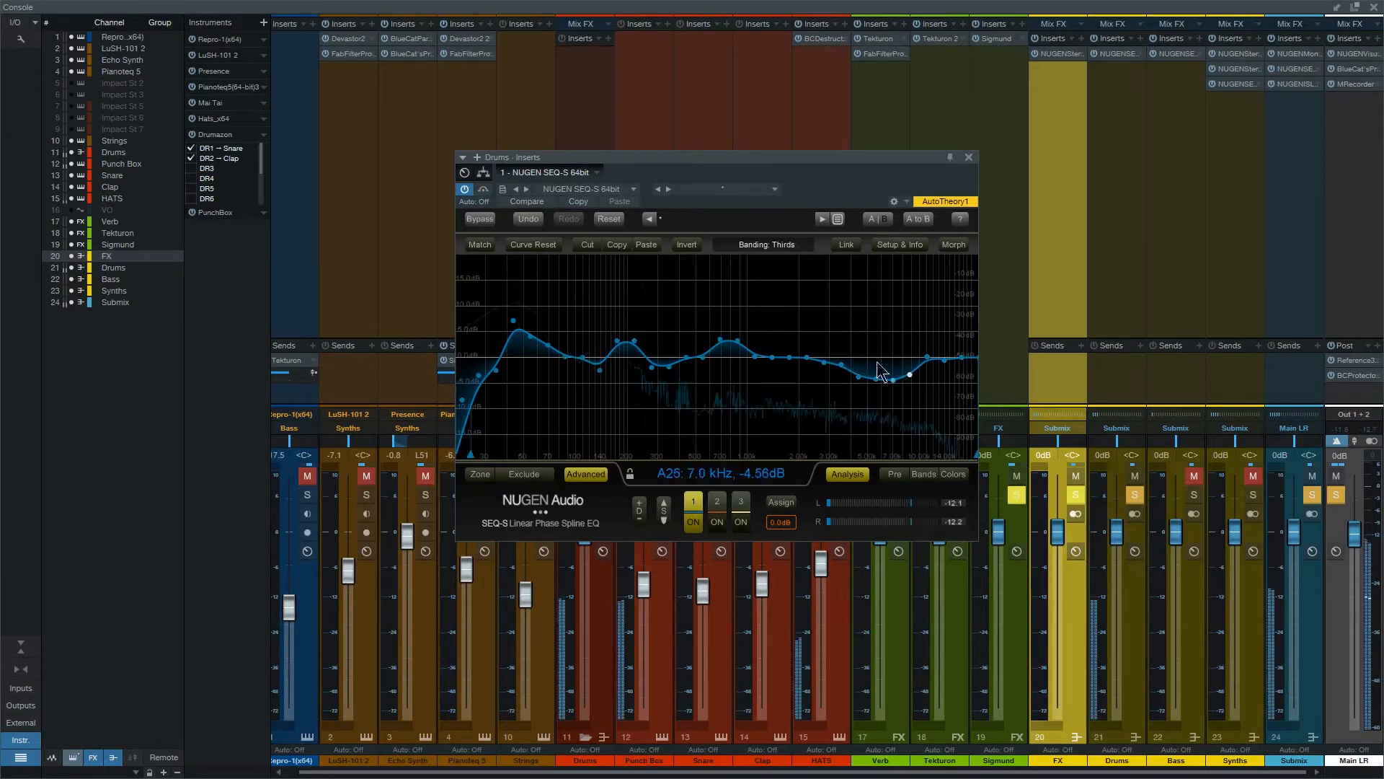
click(482, 219)
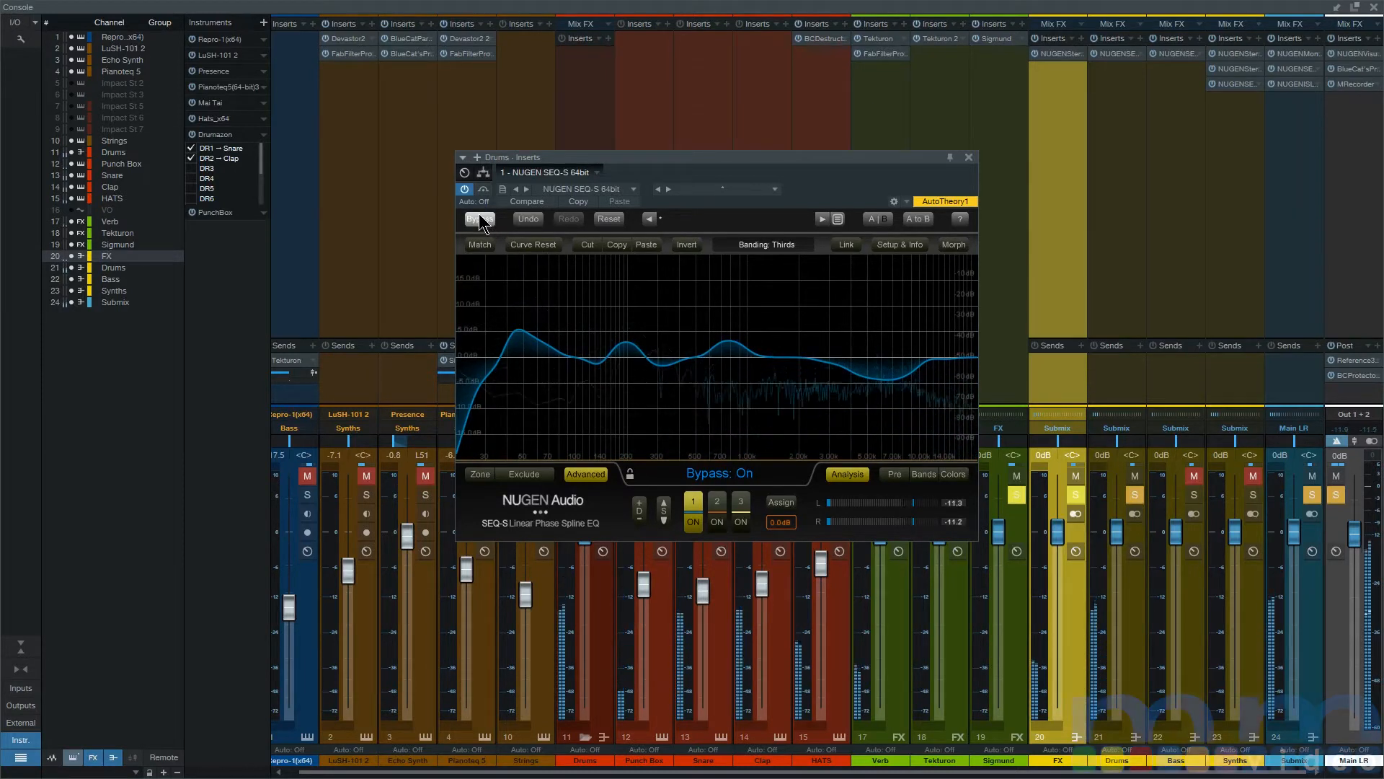
click(482, 219)
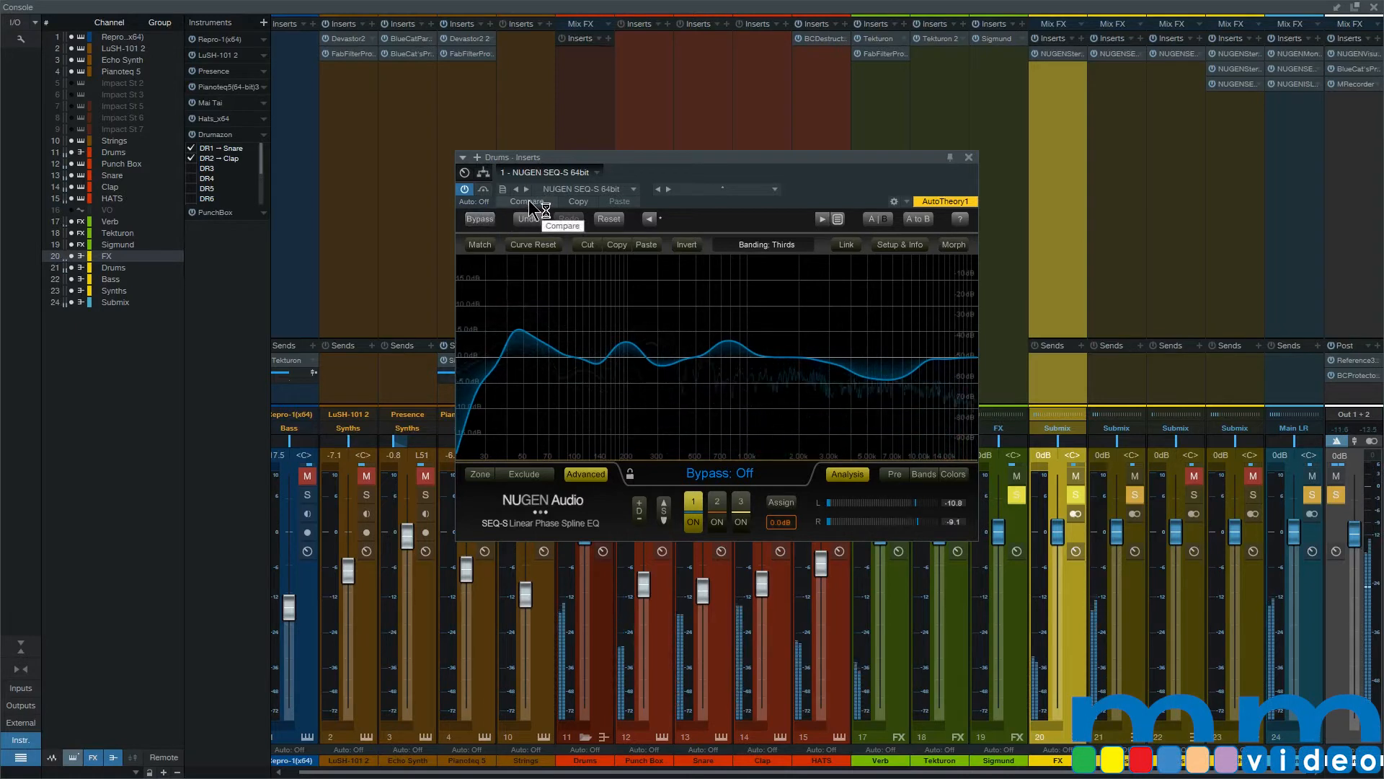
key(space)
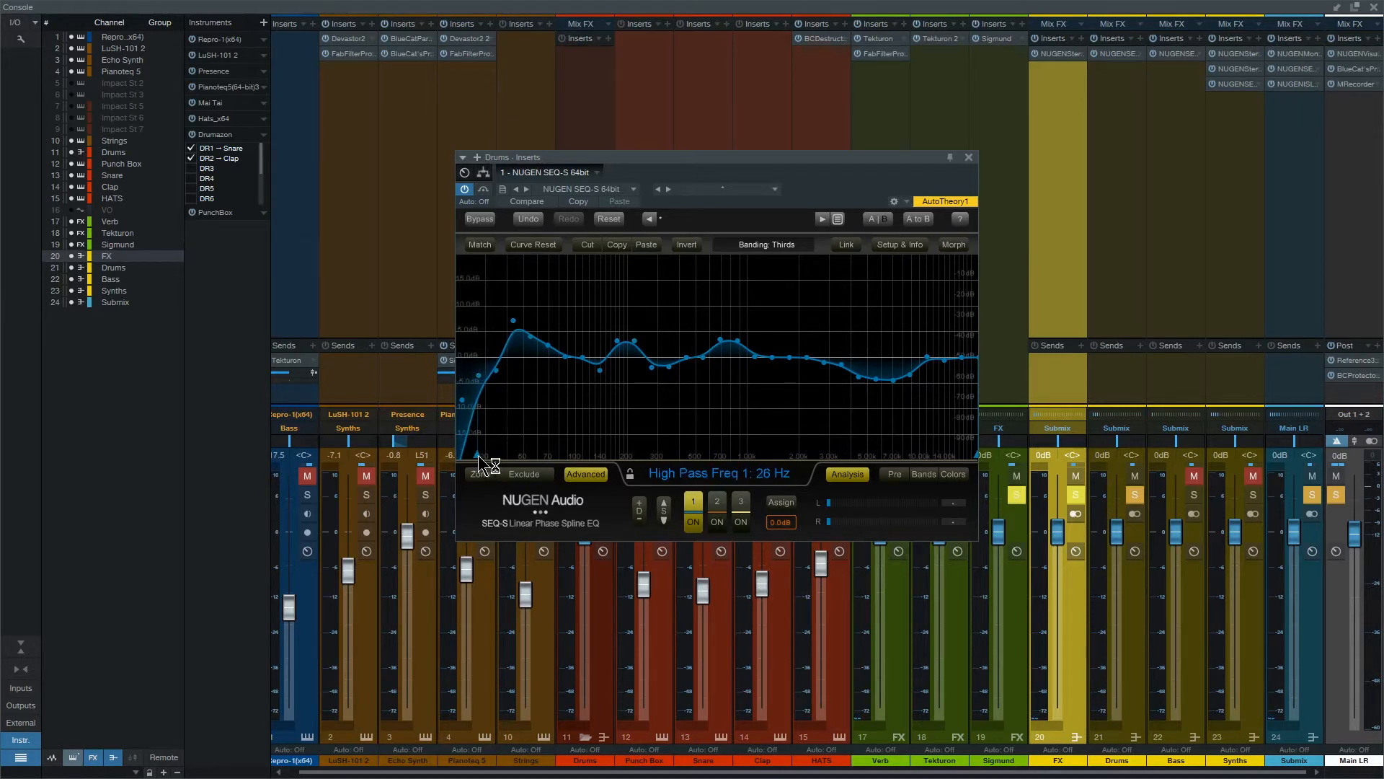
Set the high-pass frequency of the Drums bus SEQ-S to 26 Hz and keep its window pinned open
drag(478, 456, 479, 472)
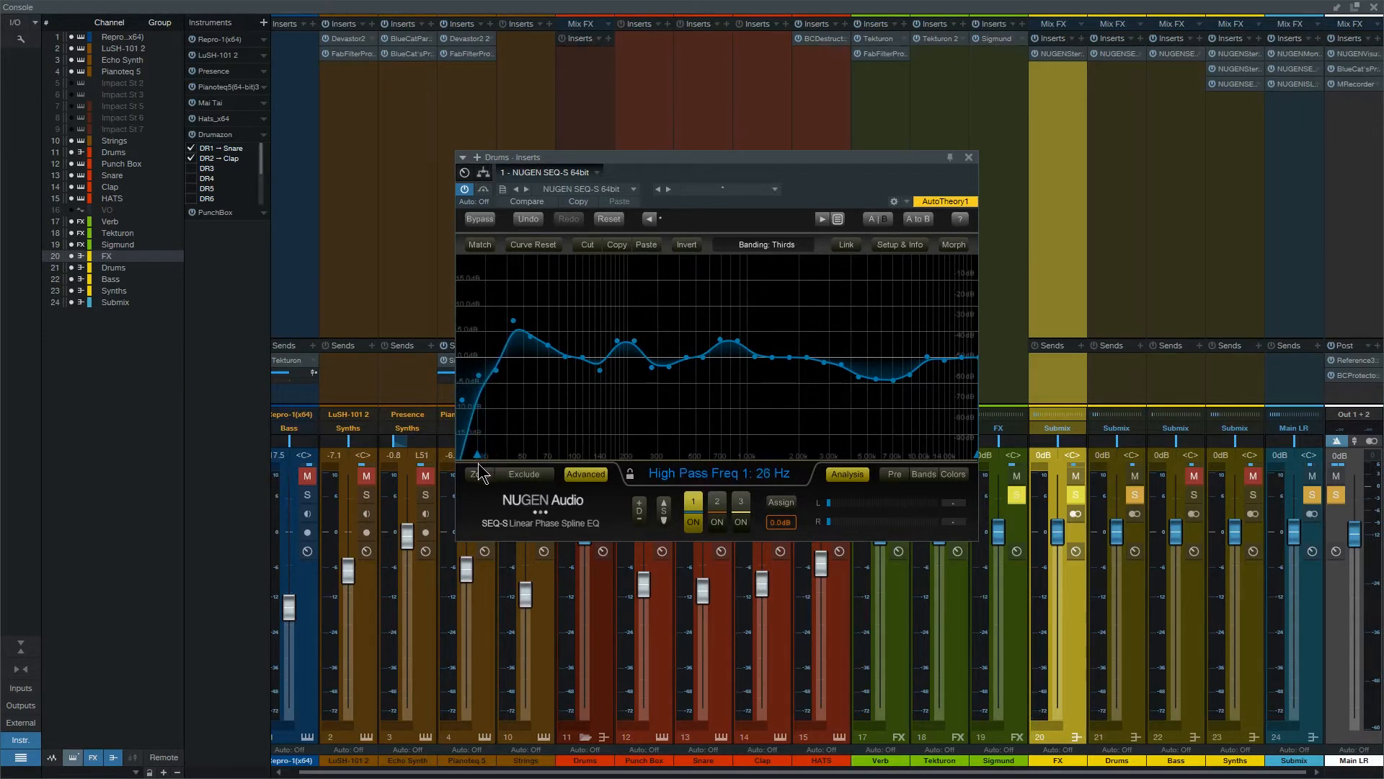
alt+double_click(1115, 56)
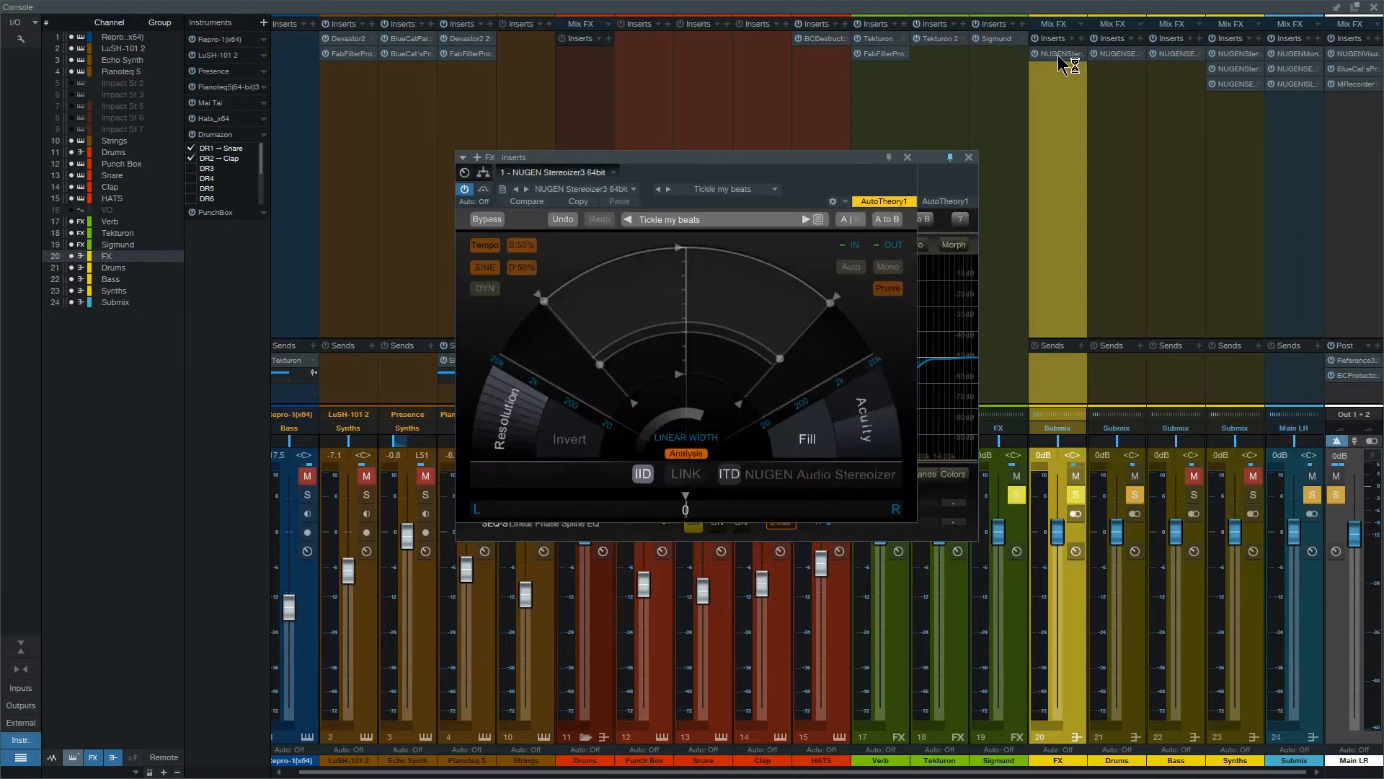
click(907, 157)
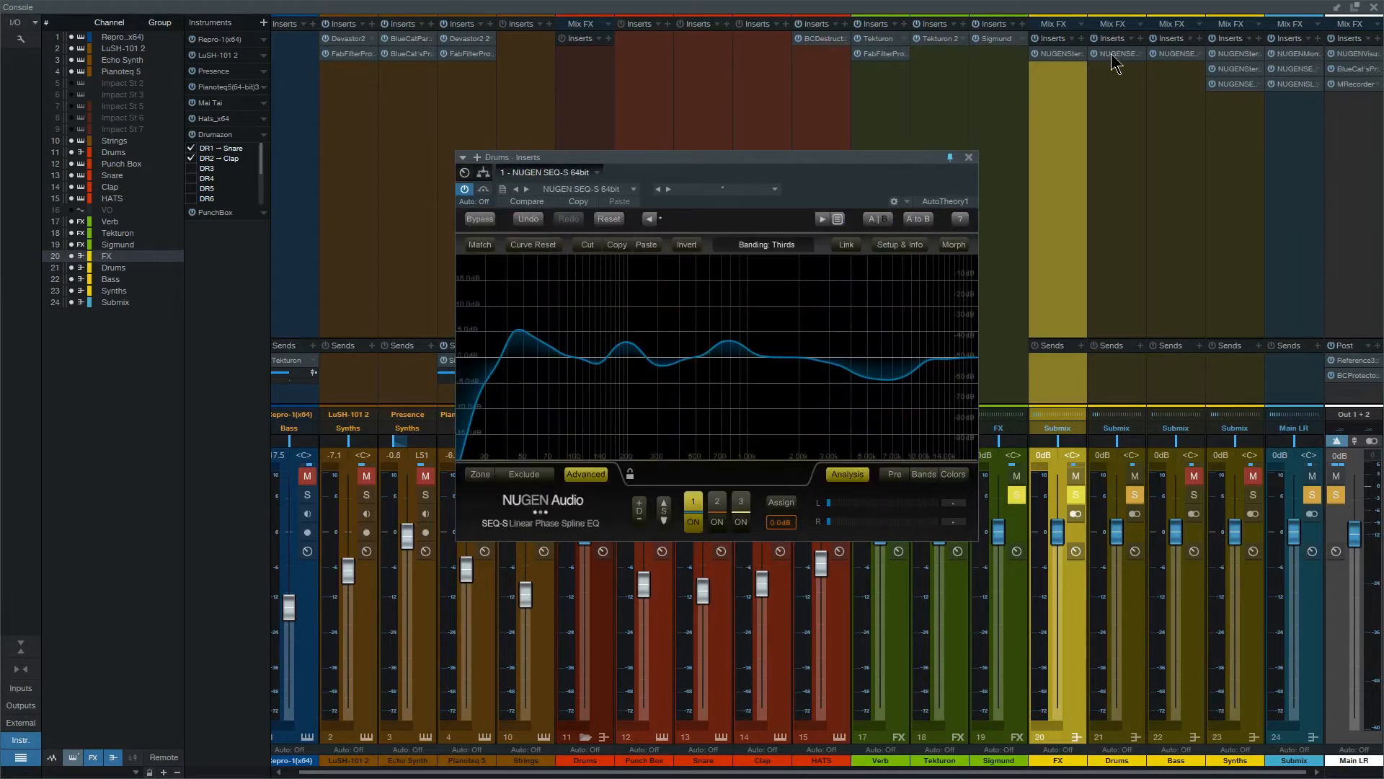
Open the Bass bus SEQ-S EQ and place its window below the Drums bus EQ for comparison
double_click(1111, 55)
double_click(1111, 55)
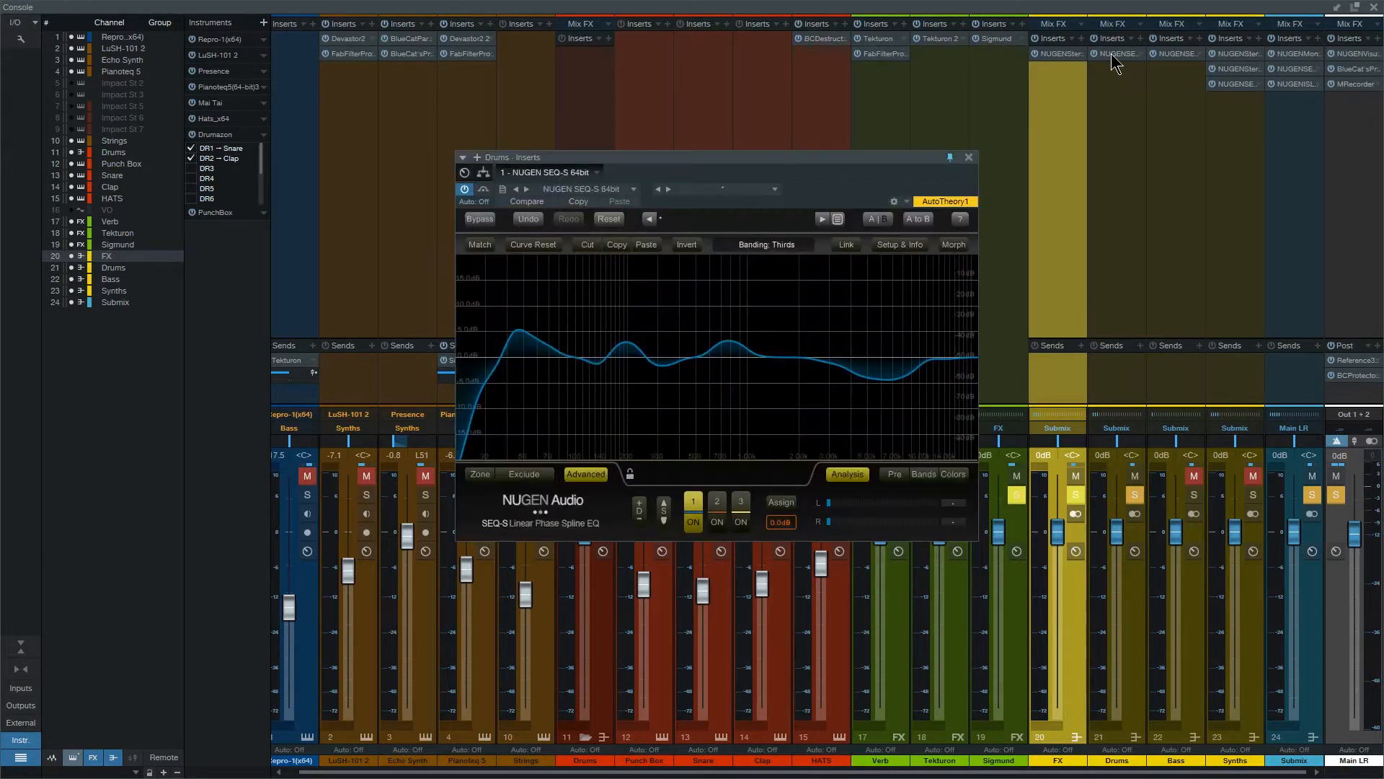
double_click(1174, 58)
drag(829, 160, 826, 421)
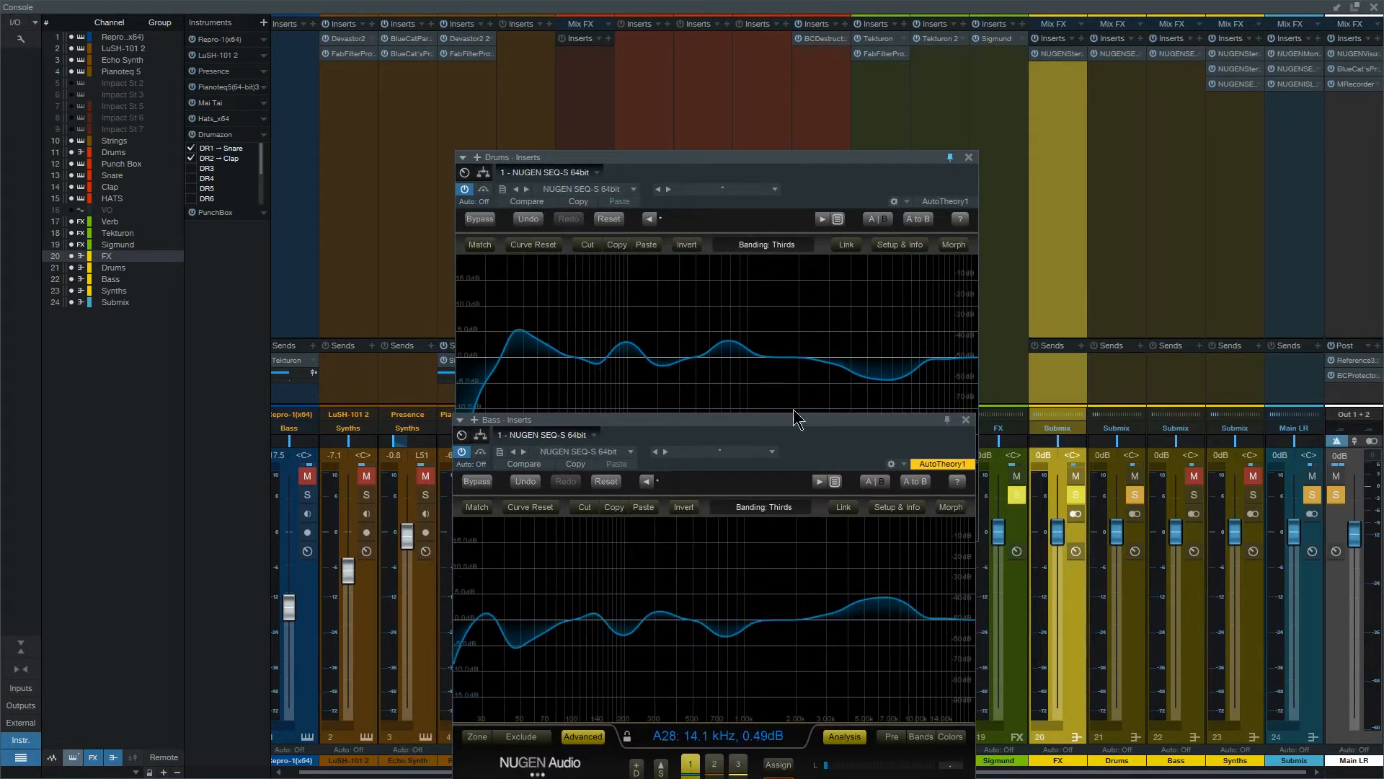
Select and solo the Drums and Bass buses, and audition them with both SEQ-S EQs deactivated and reactivated
shift+click(1099, 206)
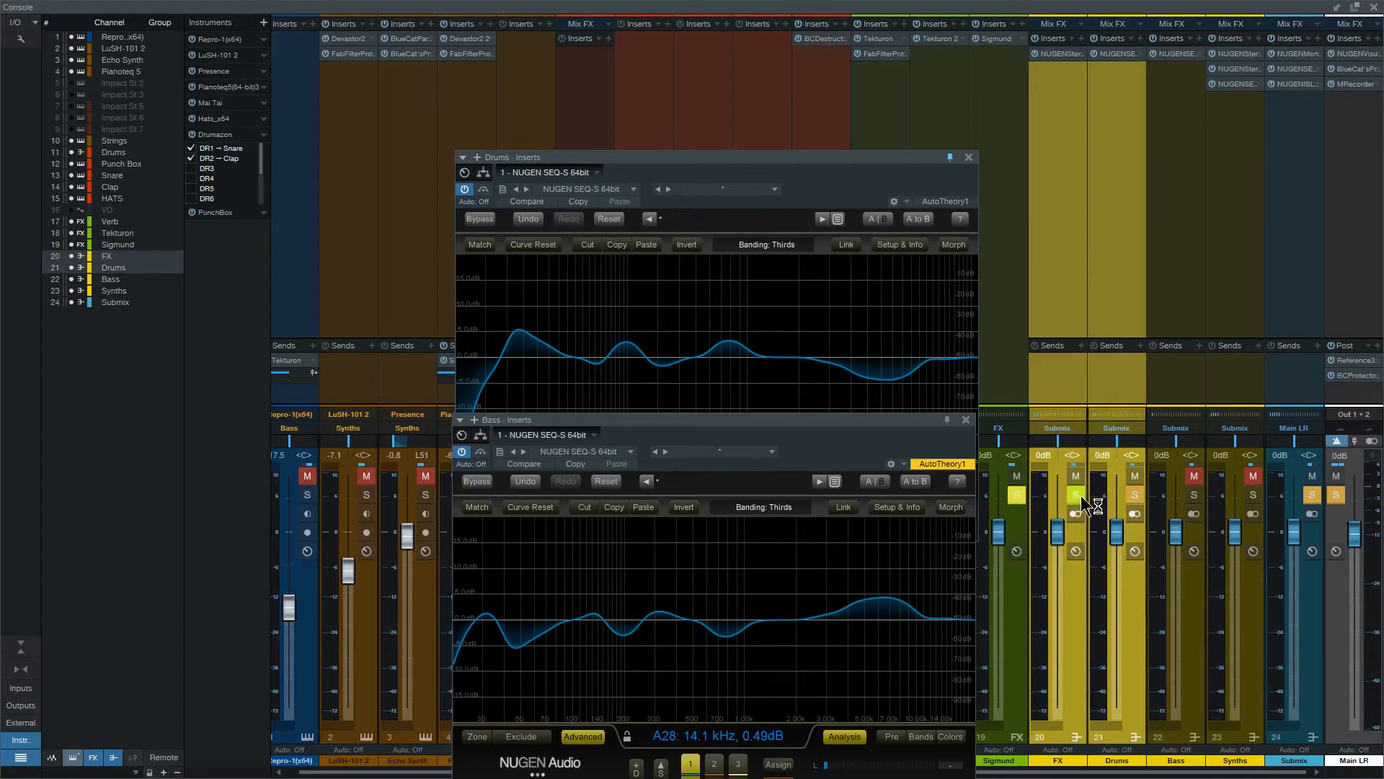
click(1117, 317)
shift+click(1149, 271)
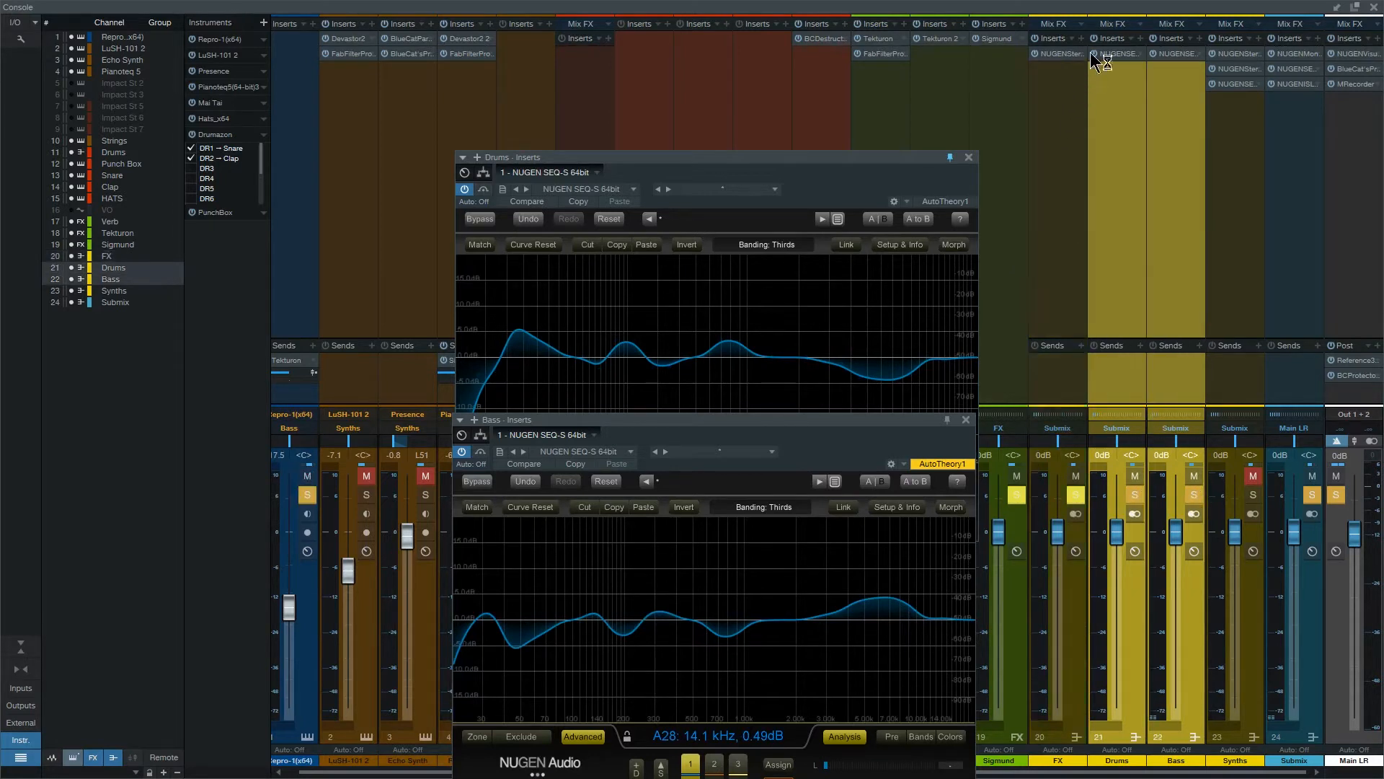
key(space)
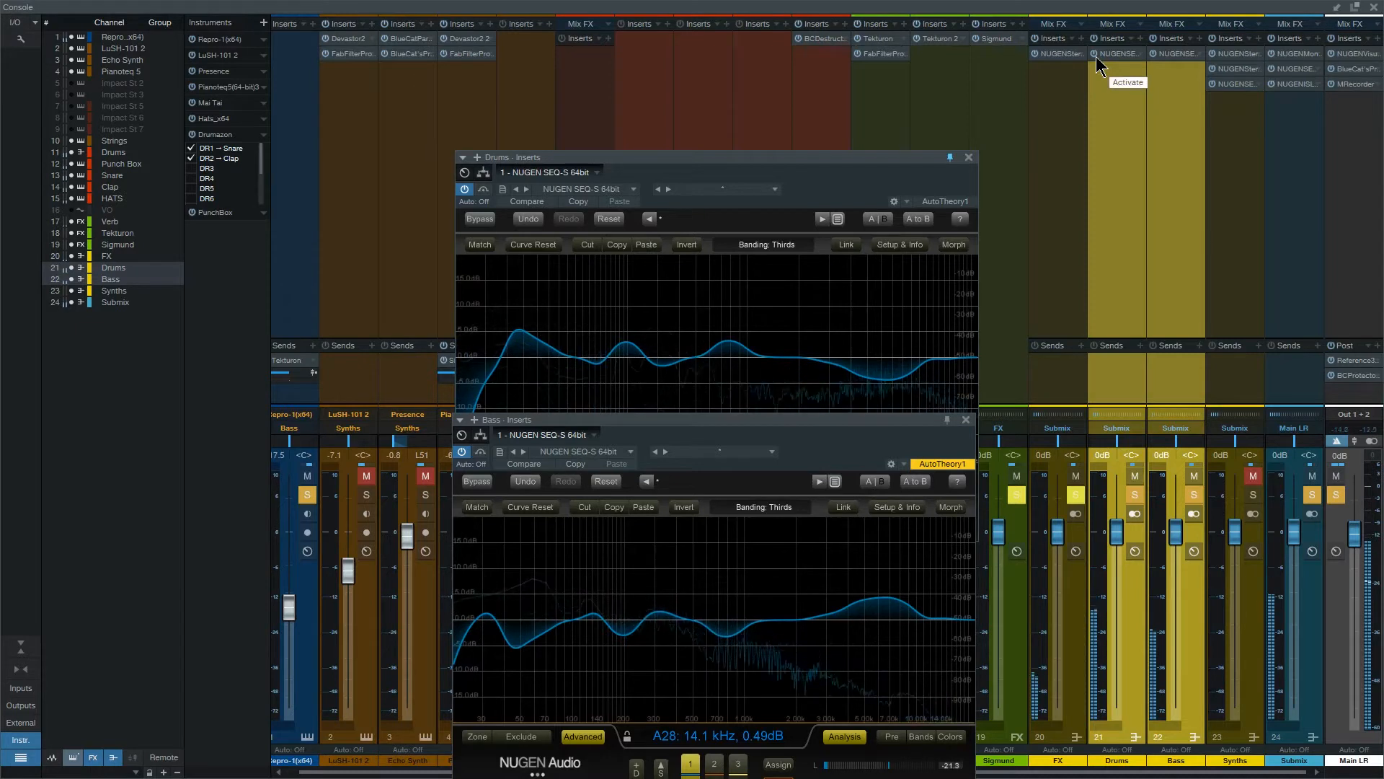
click(1097, 58)
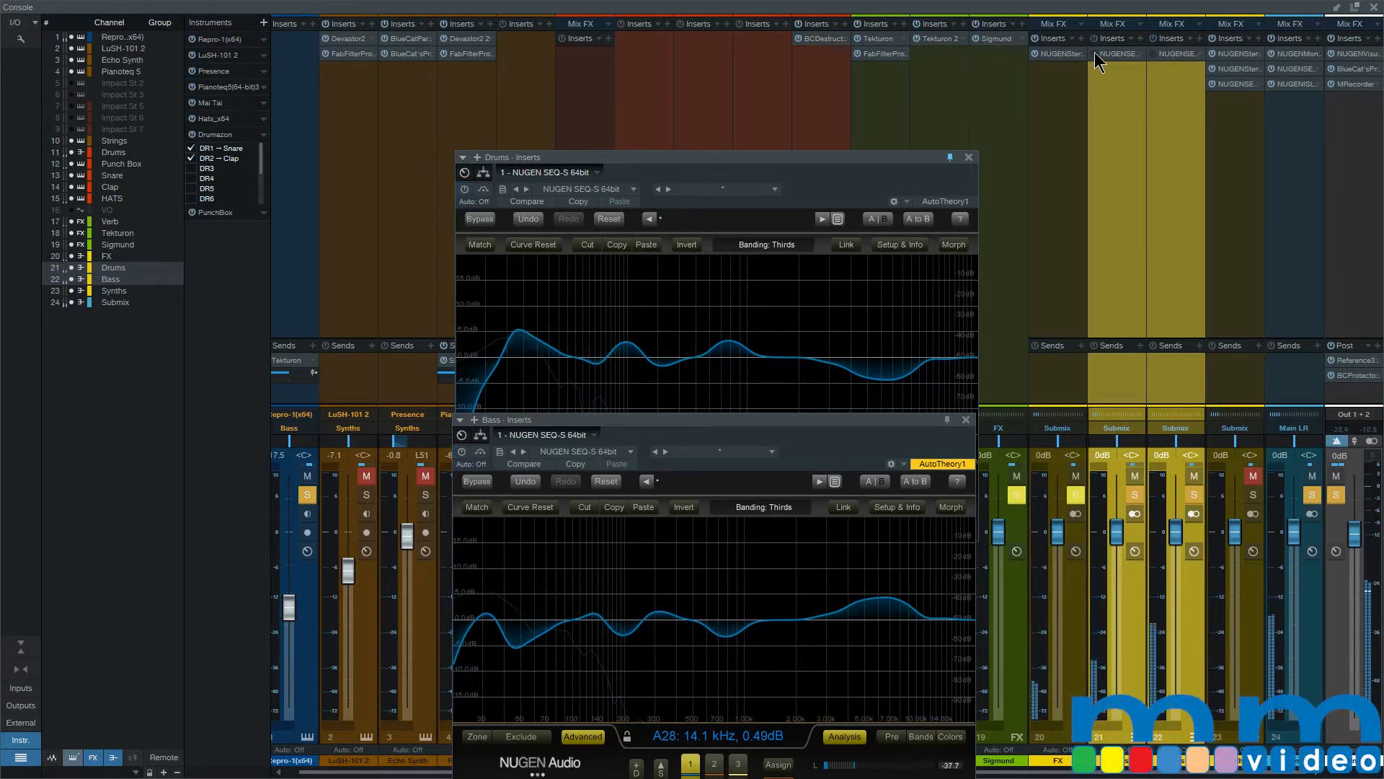
click(1095, 54)
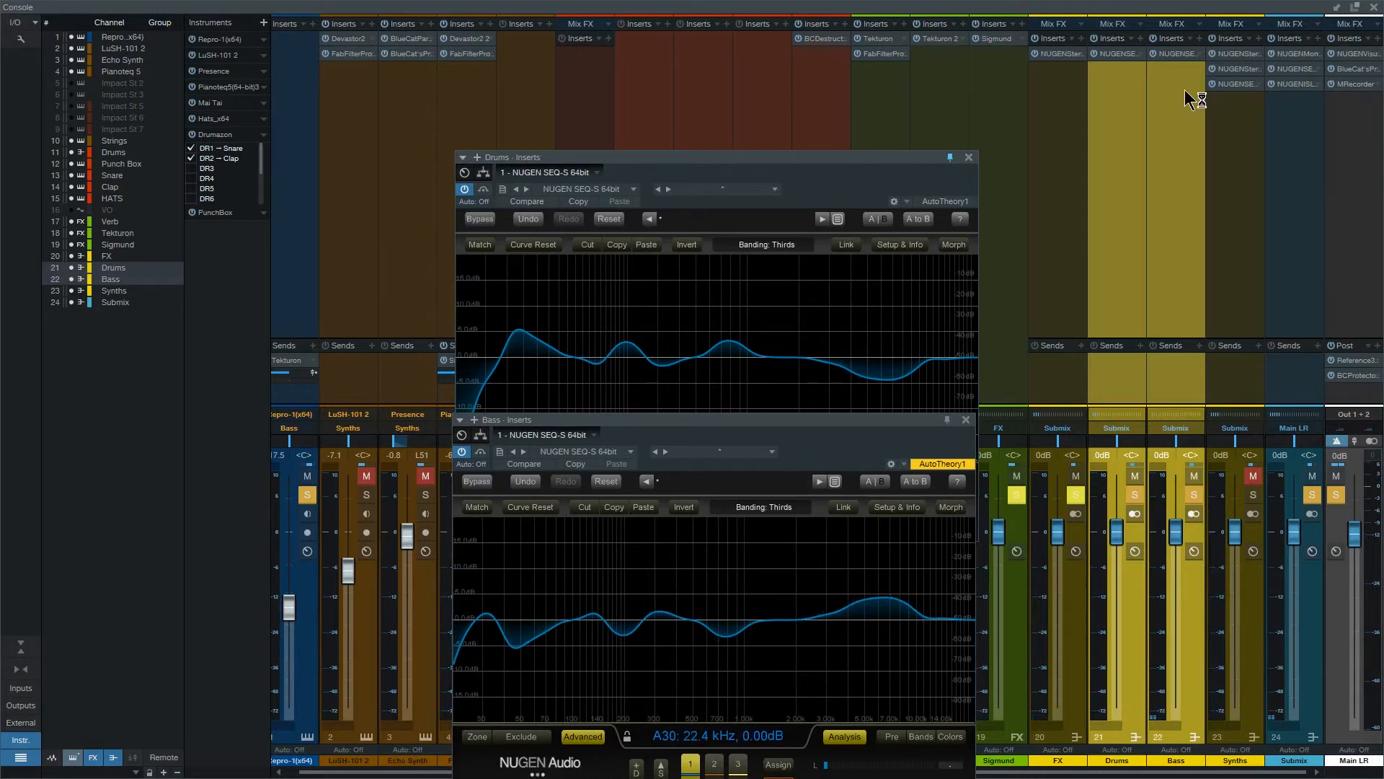
Switch the solo from the Drums and Bass buses to the Synths bus
click(1191, 492)
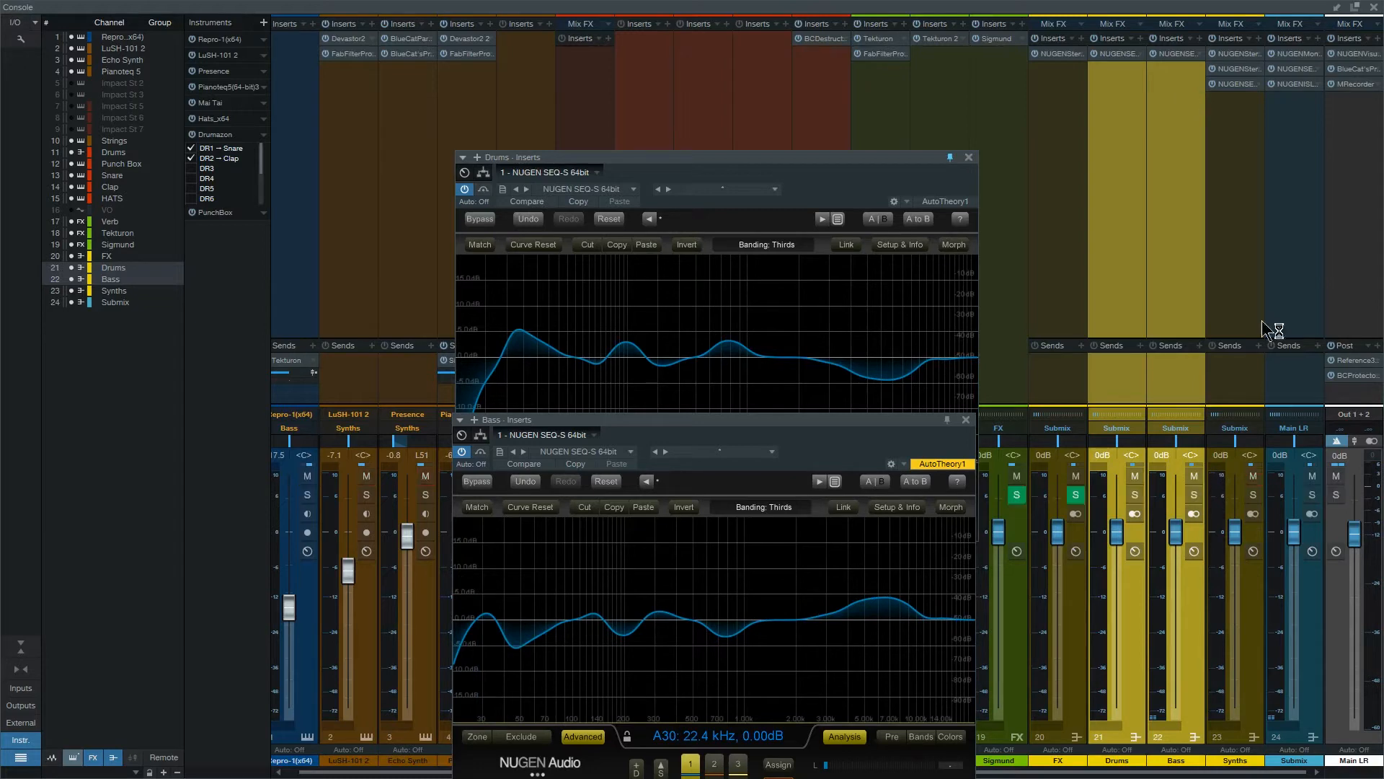
click(1228, 173)
click(1253, 497)
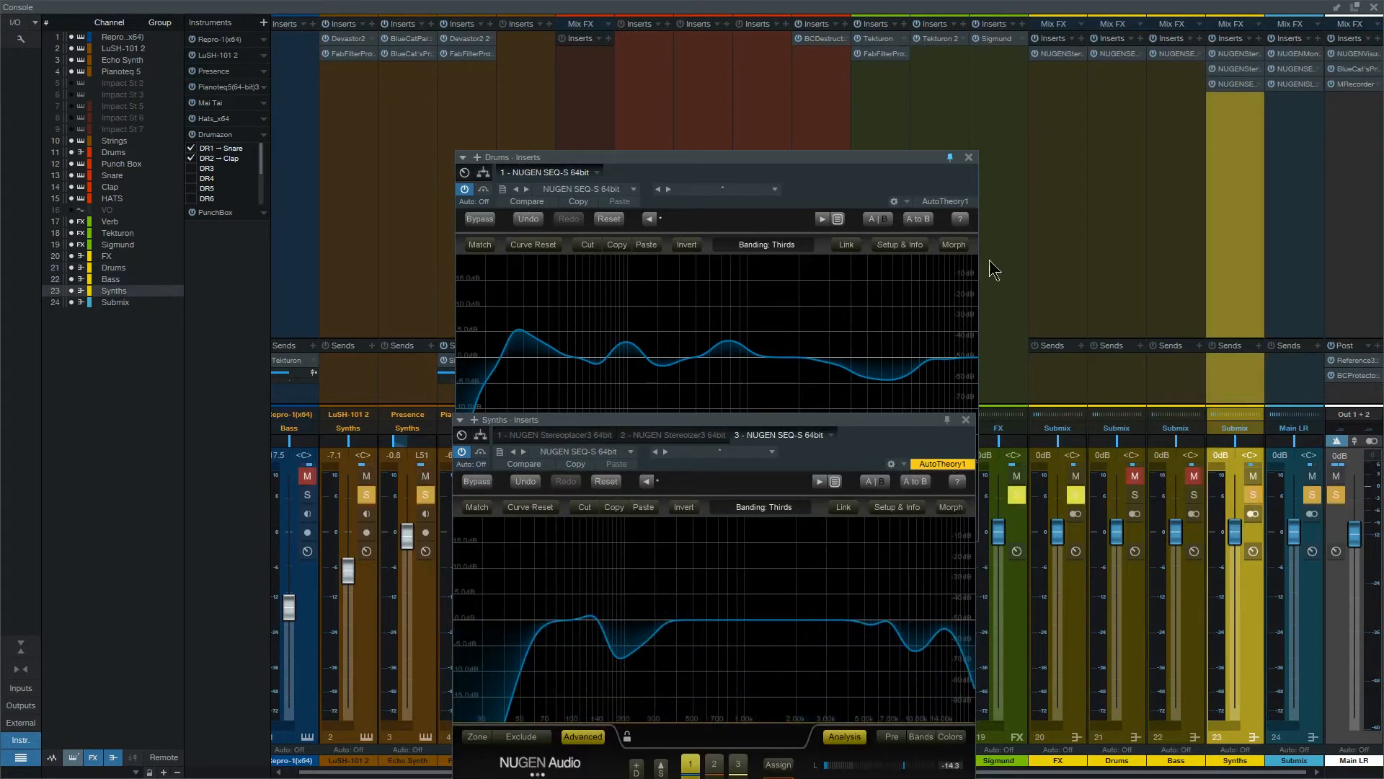
Close the existing EQ windows and open the Synths bus Stereoplacer, Stereoizer and SEQ-S in separate pinned windows
click(969, 158)
click(966, 421)
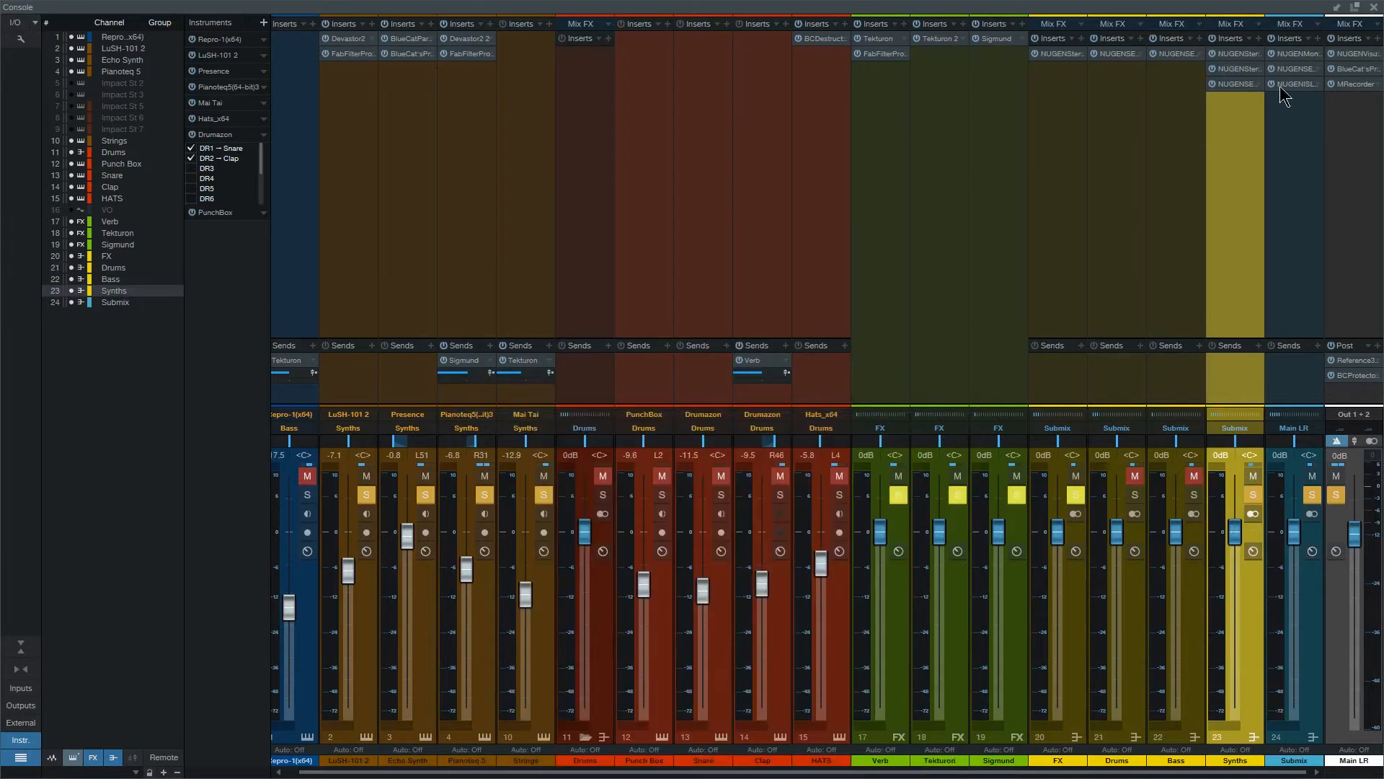
double_click(1238, 55)
click(890, 157)
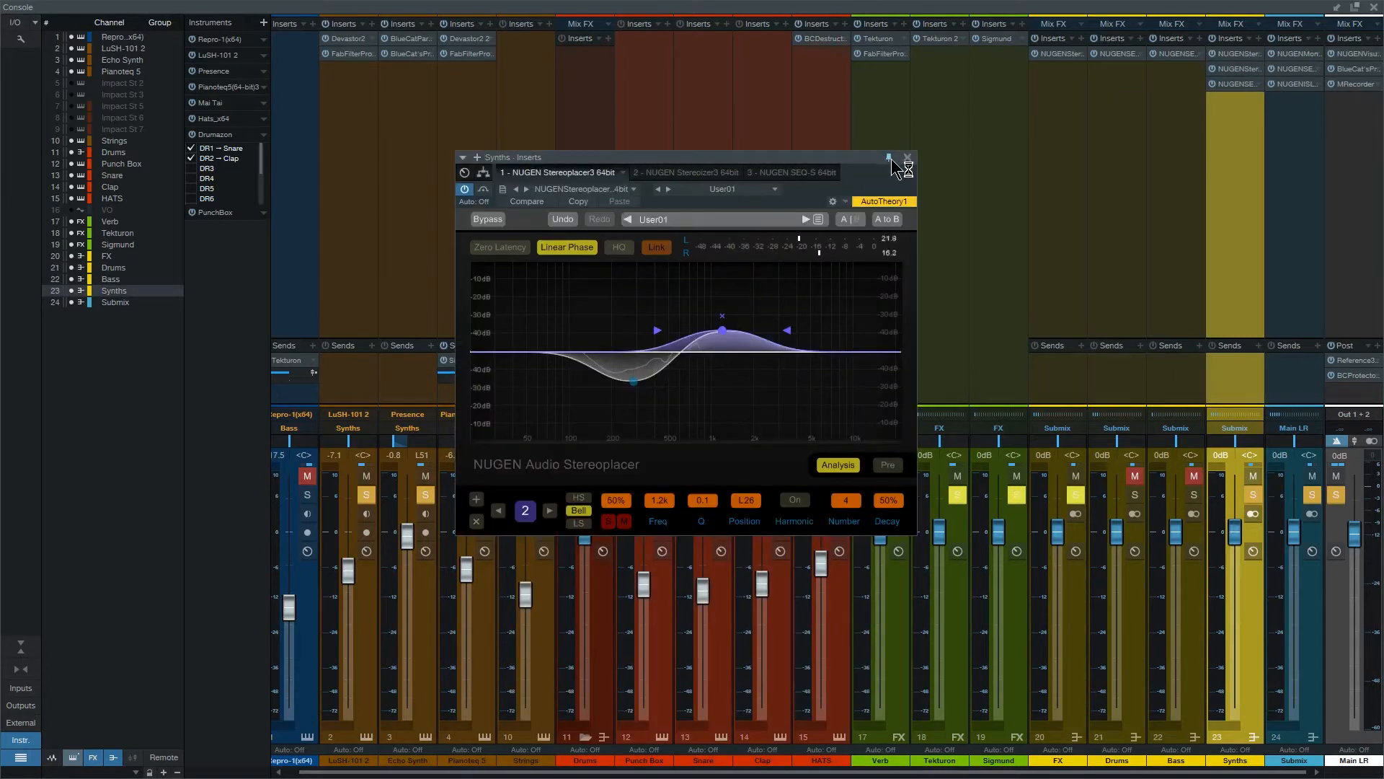
double_click(1234, 70)
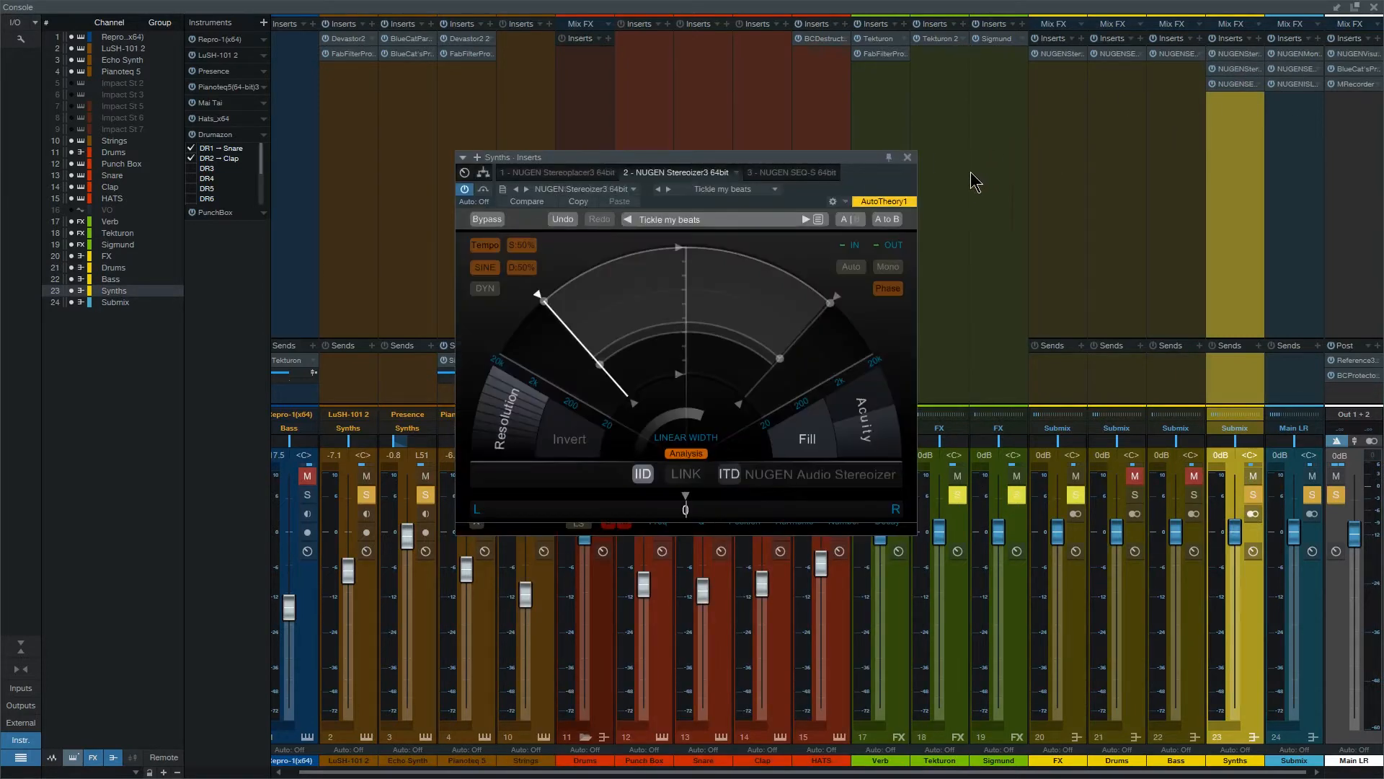
double_click(1233, 84)
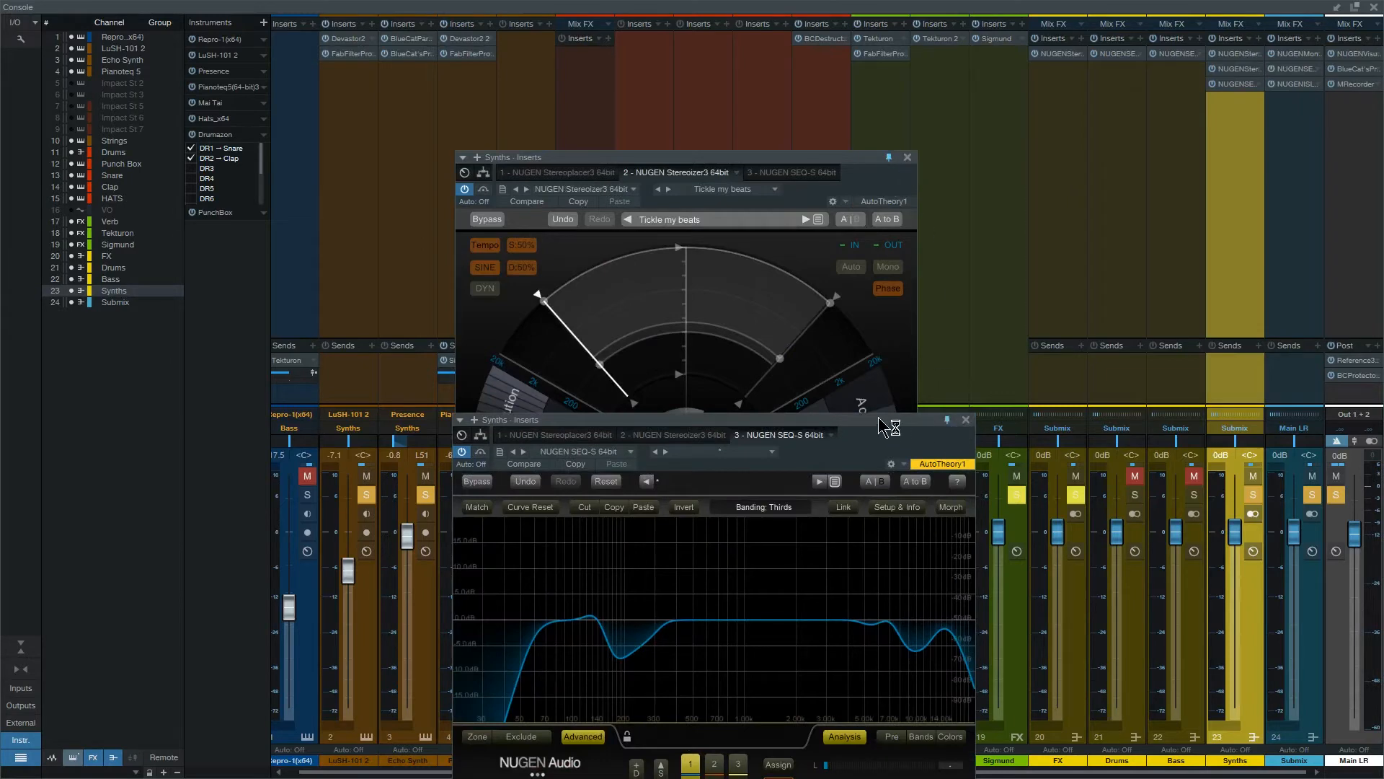
Spread out the three Synths bus plug-in windows so that their displays can be viewed together
drag(881, 424, 1246, 213)
drag(767, 157, 630, 336)
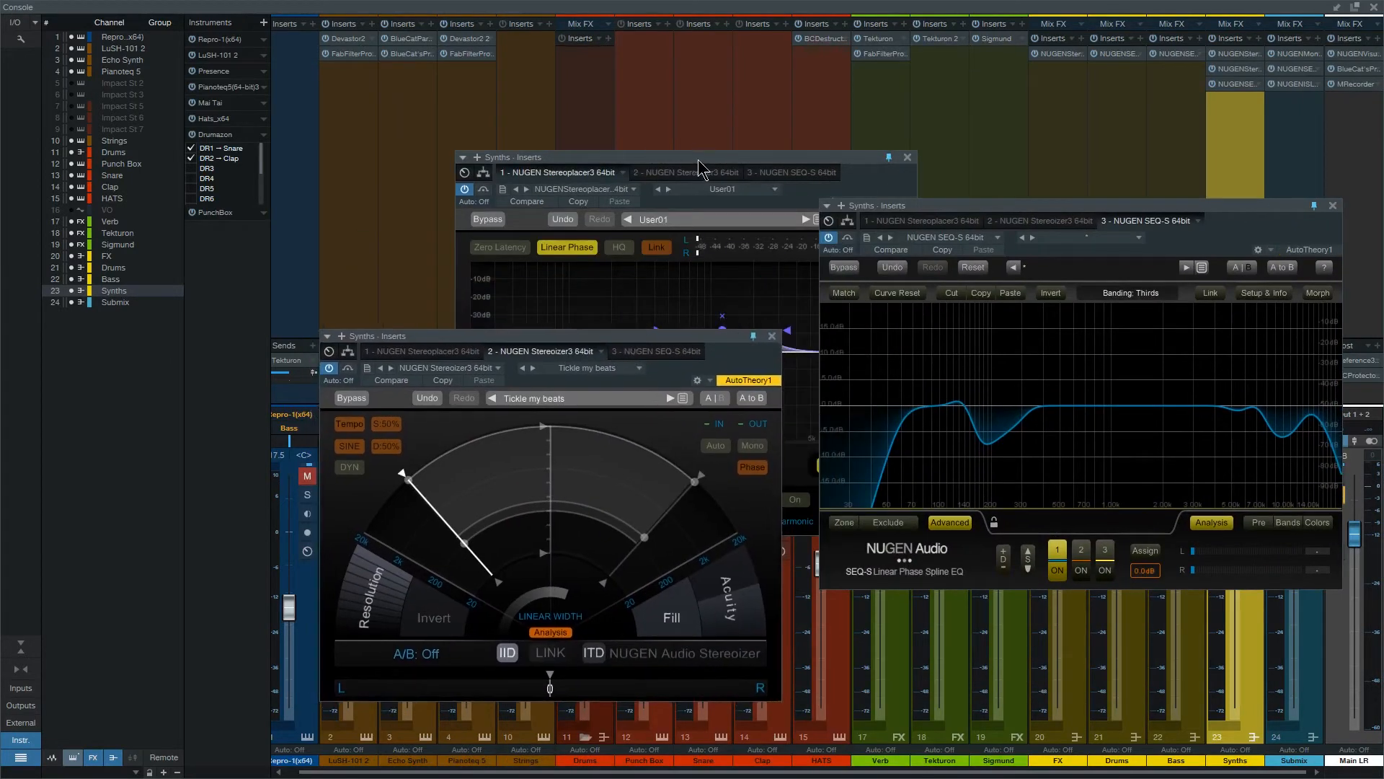
drag(699, 160, 393, 15)
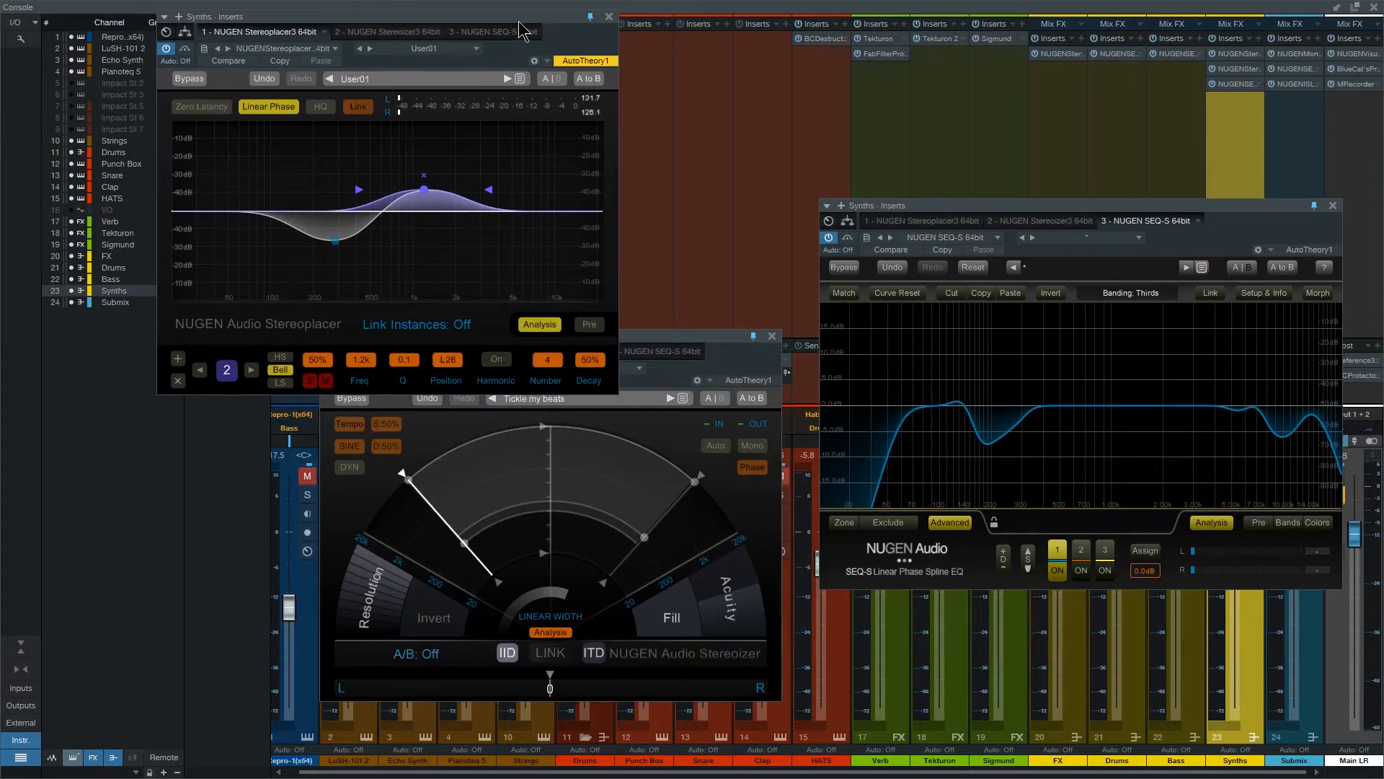
Audition the Synths bus while comparing the Stereoplacer and the Stereoizer each bypassed and active
key(space)
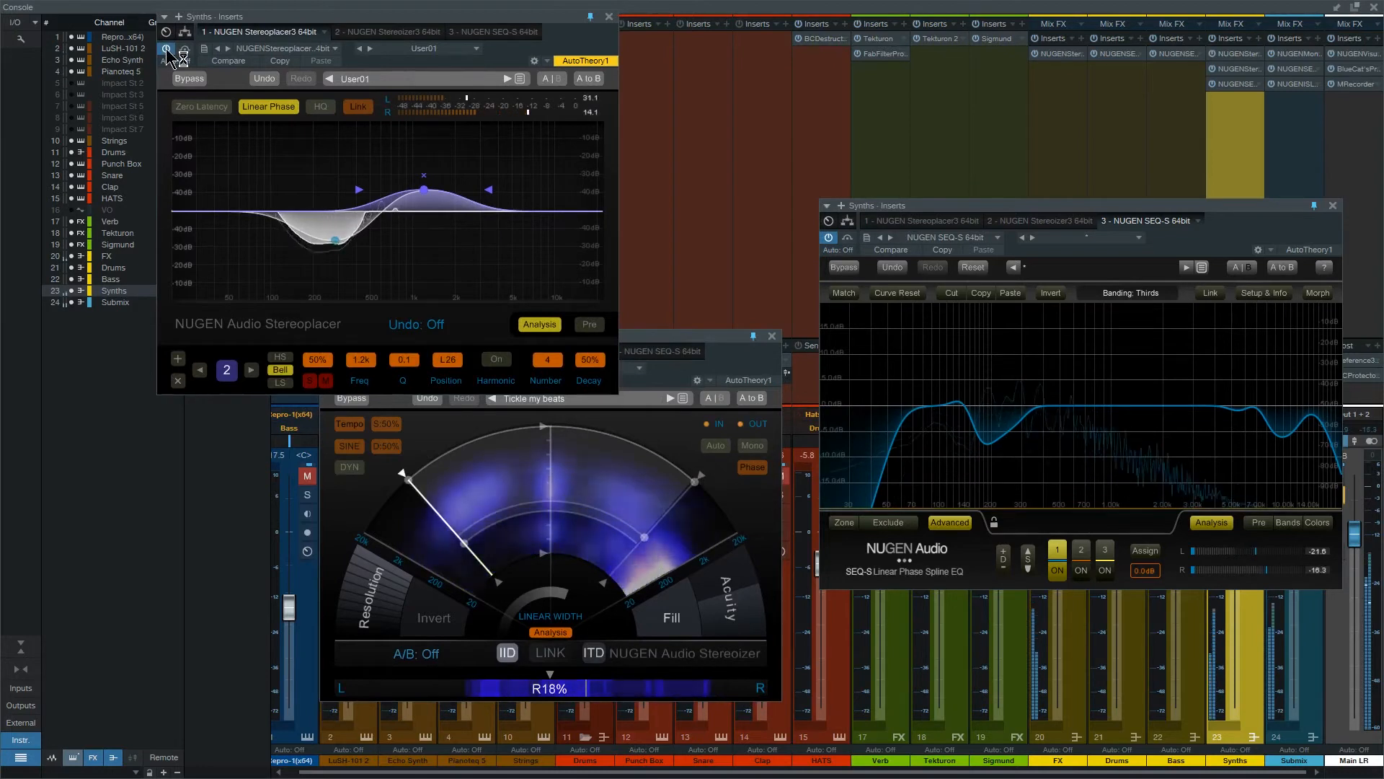
key(space)
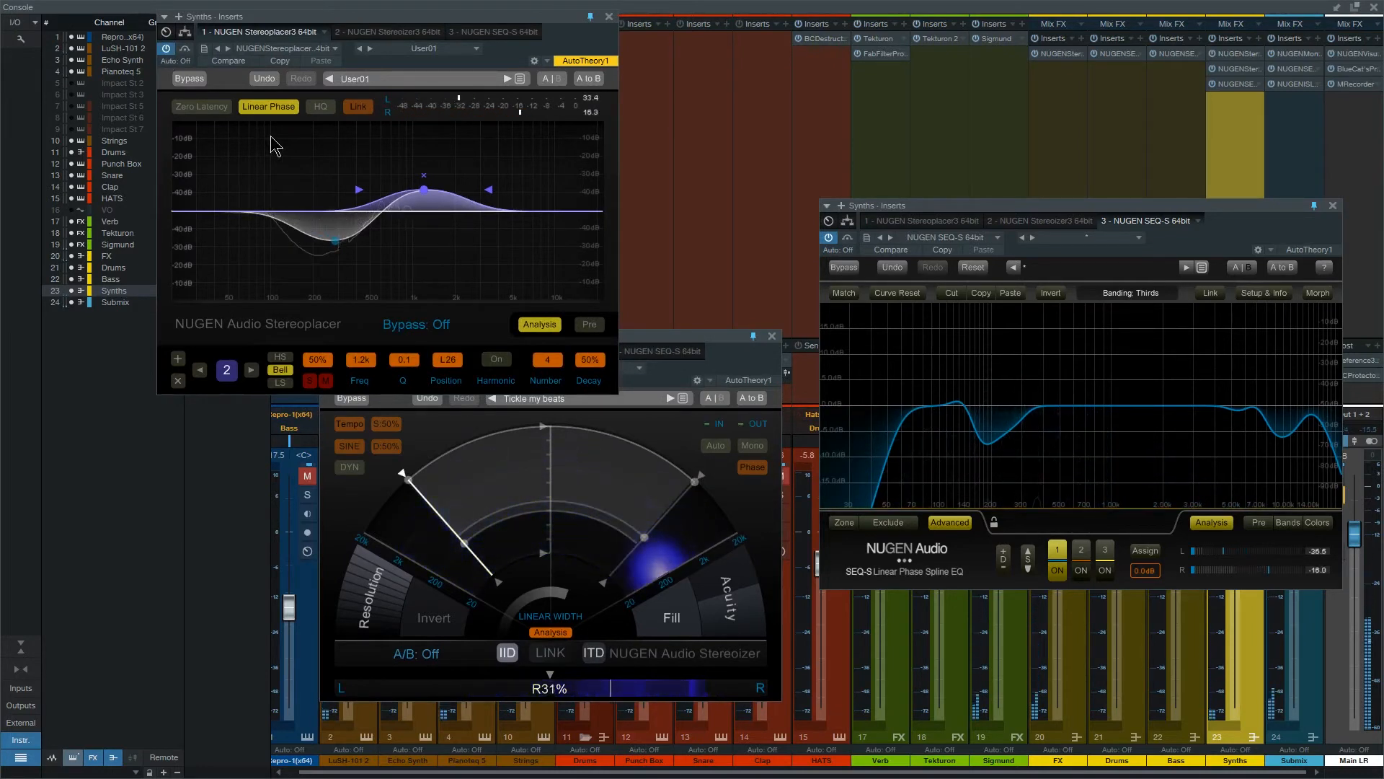
click(668, 334)
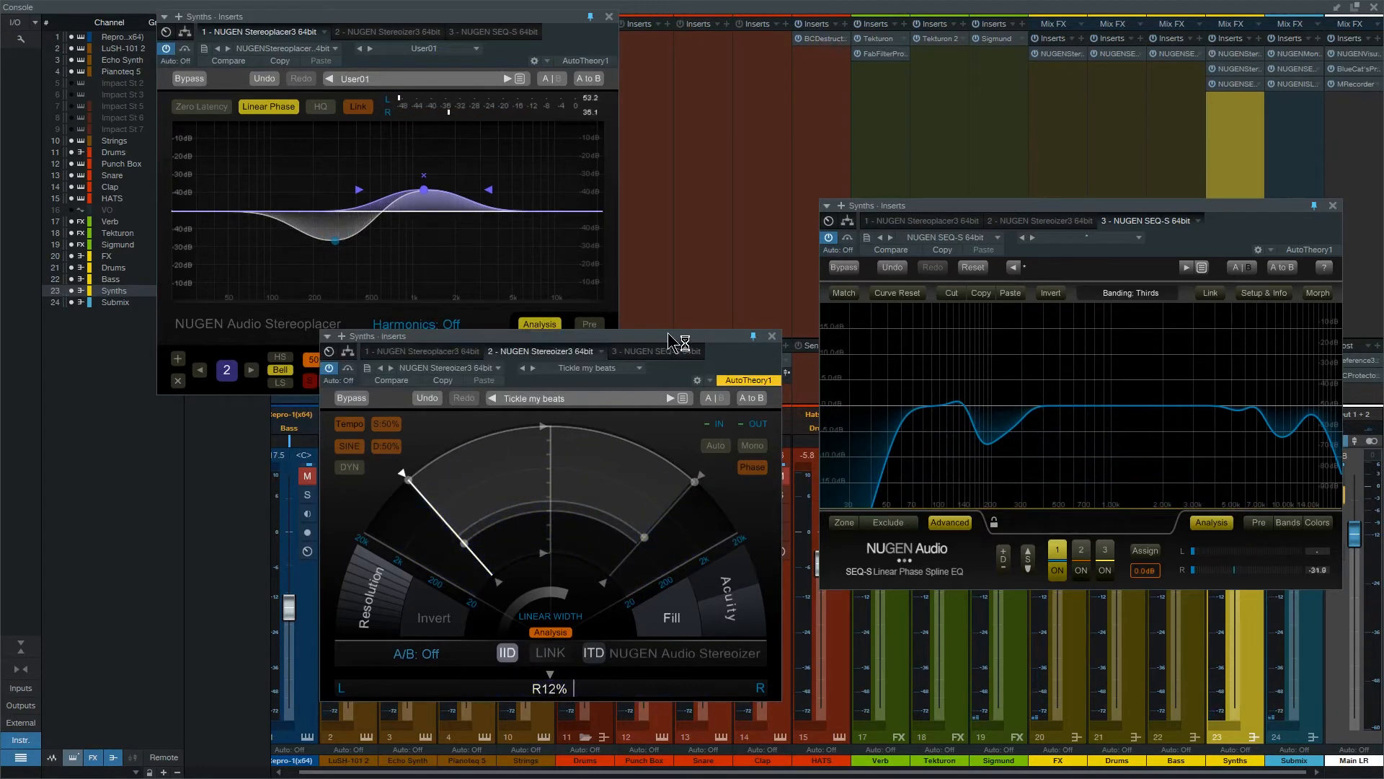
key(space)
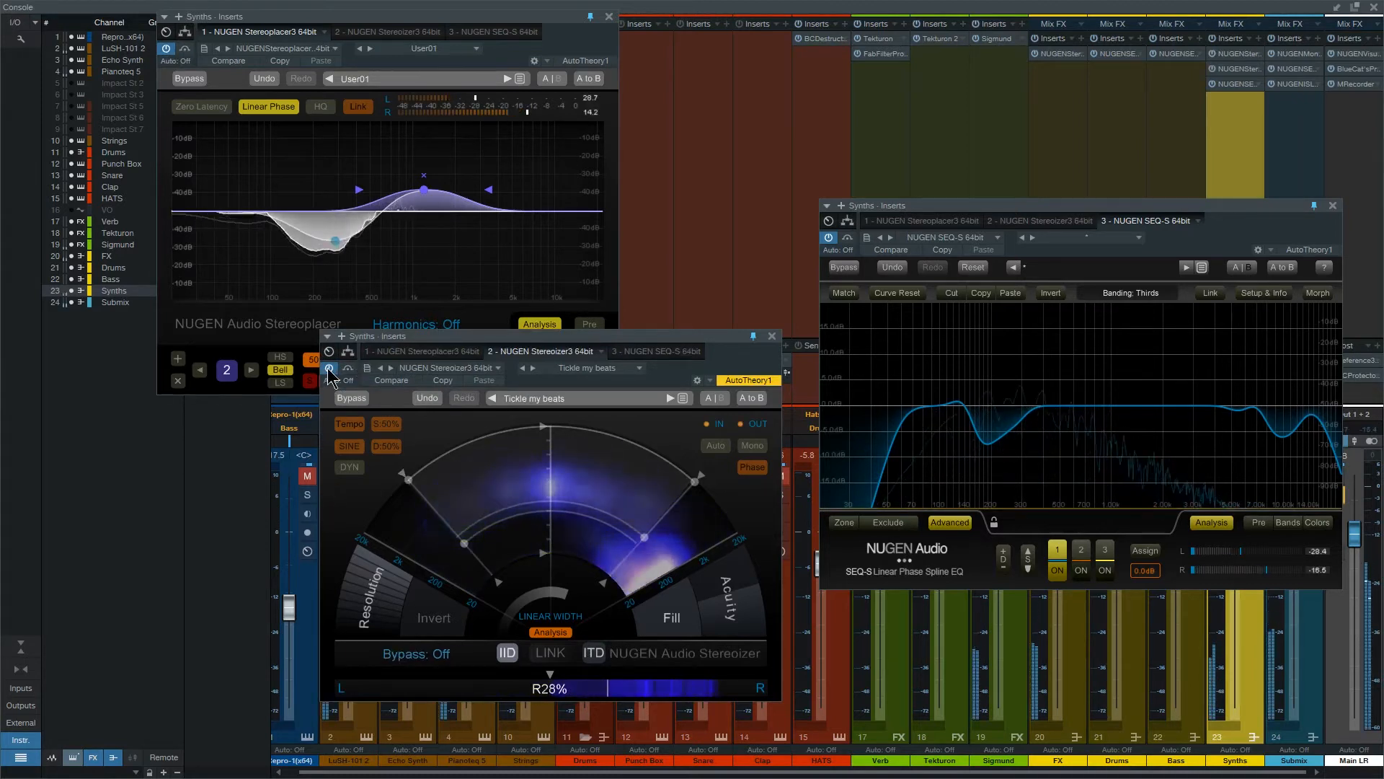
key(space)
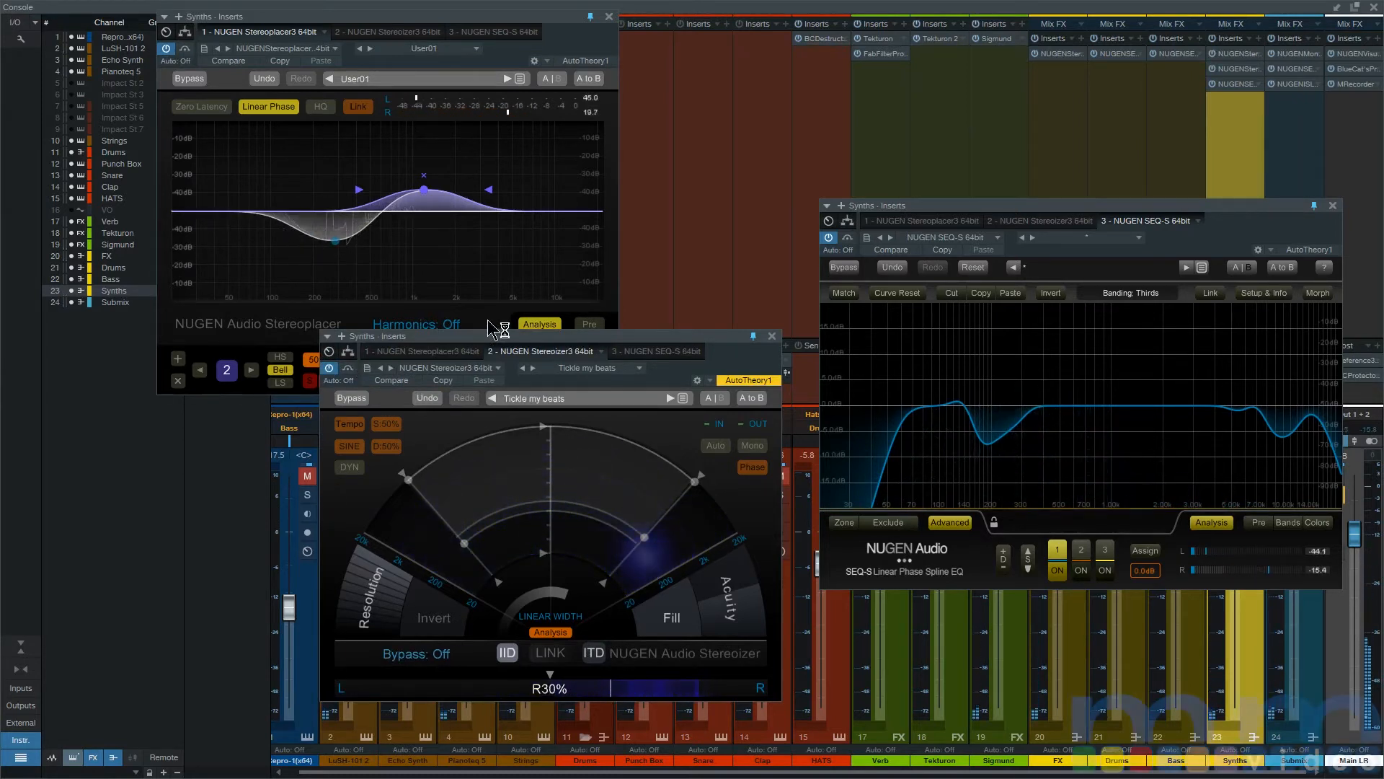
Move the Synths SEQ-S window closer to the other plug-ins and audition the bus with the EQ bypassed and reactivated
drag(932, 205, 784, 158)
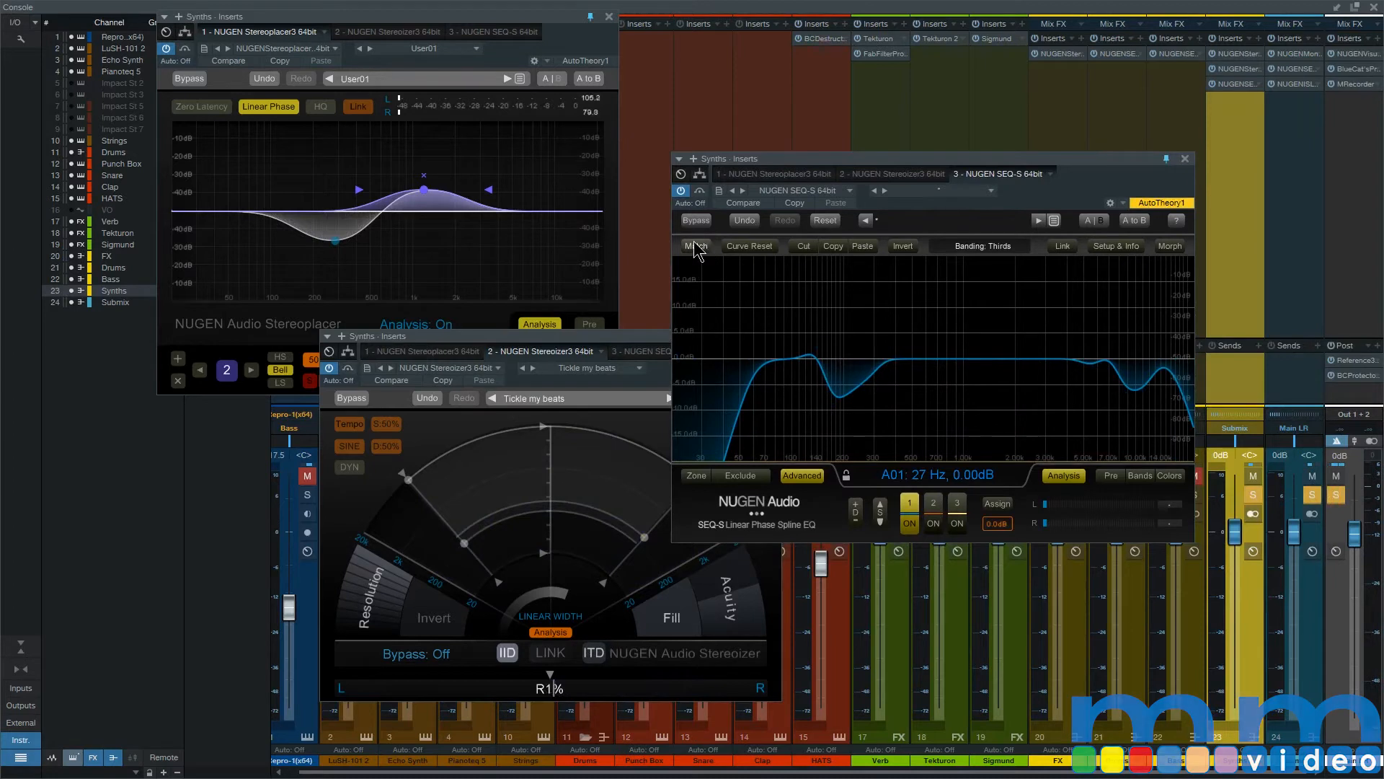
key(space)
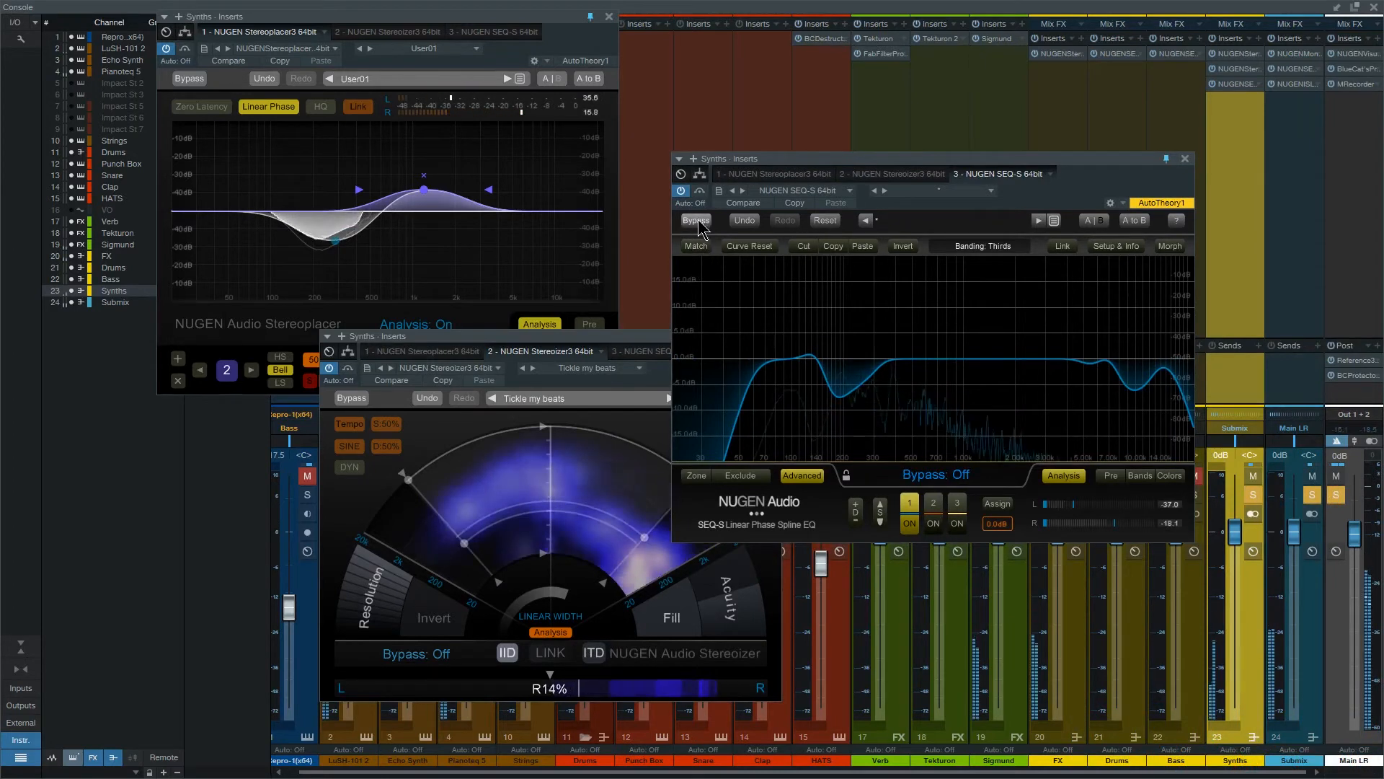
click(696, 220)
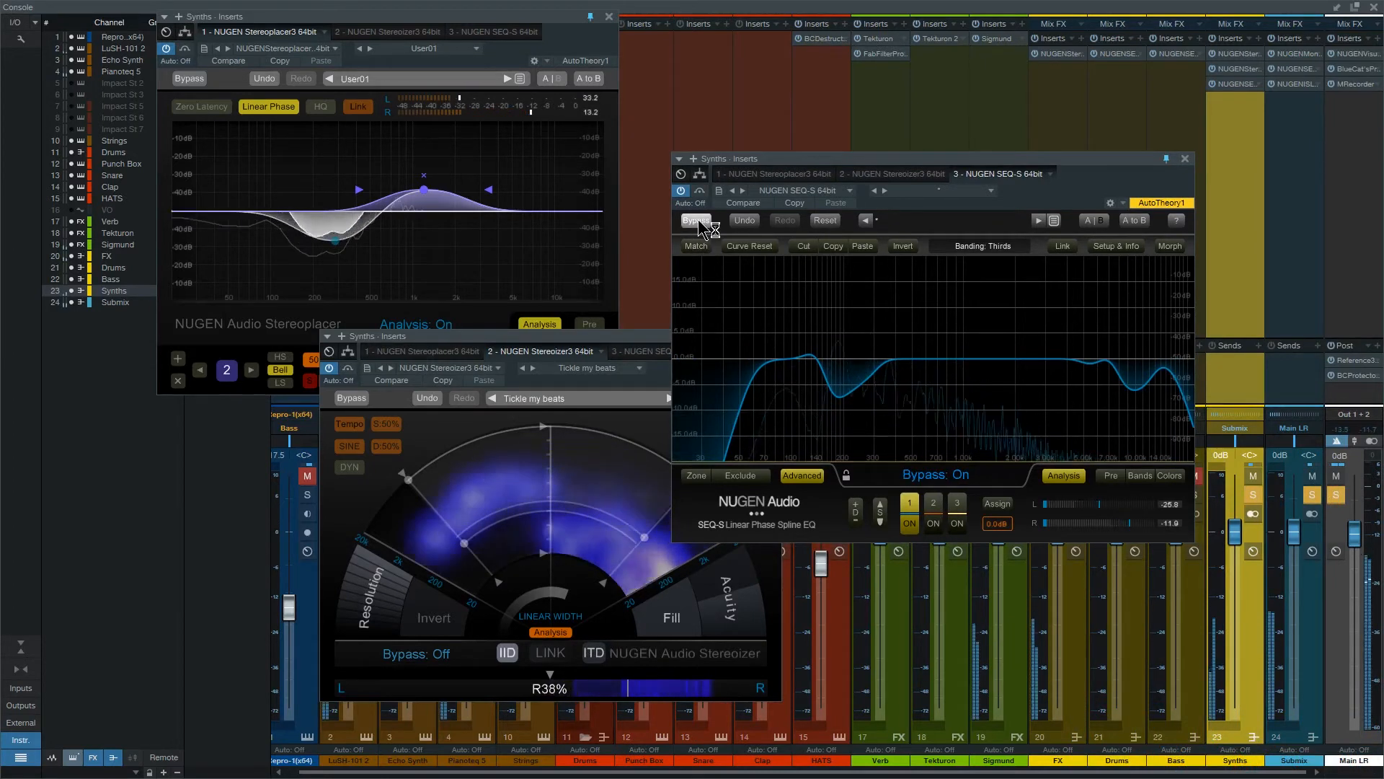
click(697, 220)
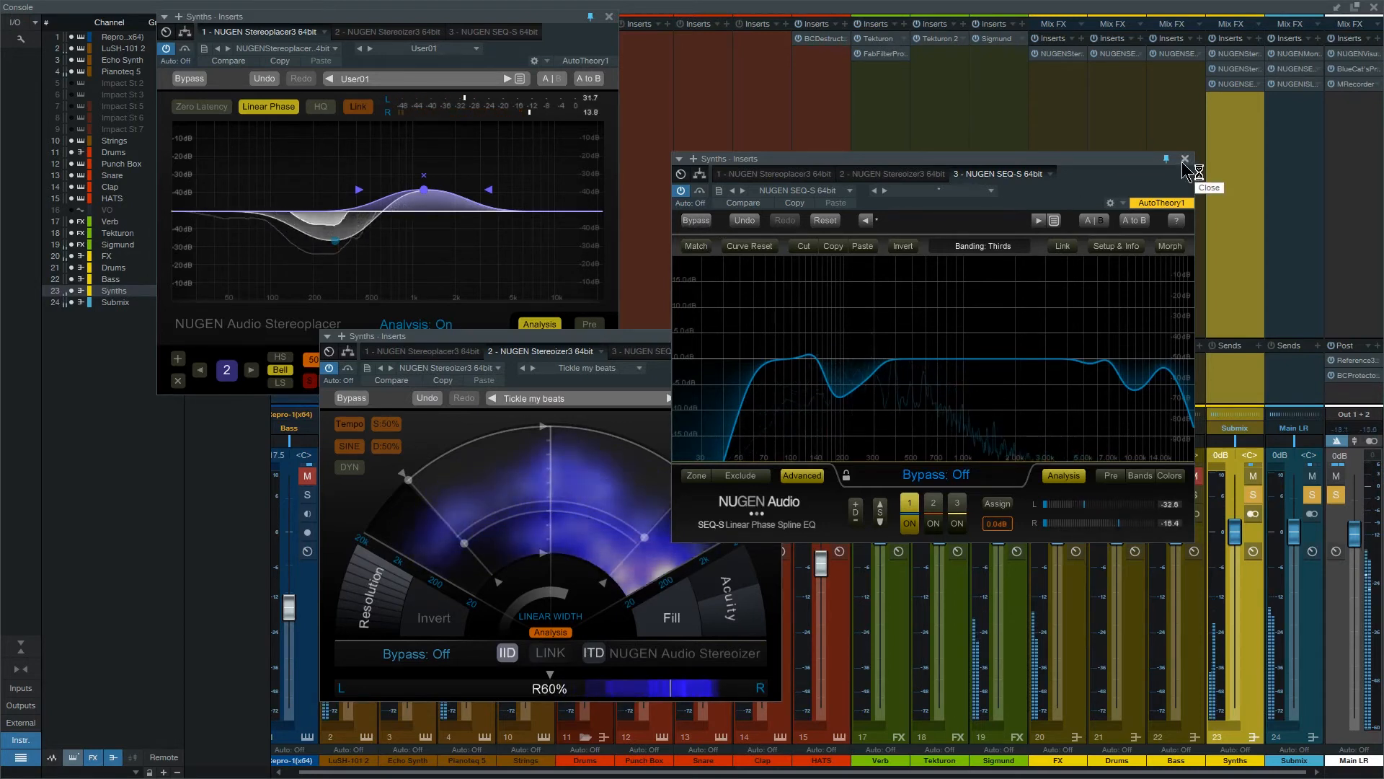
Close the three Synths bus plug-in windows and unsolo the Synths bus
click(1184, 162)
click(776, 336)
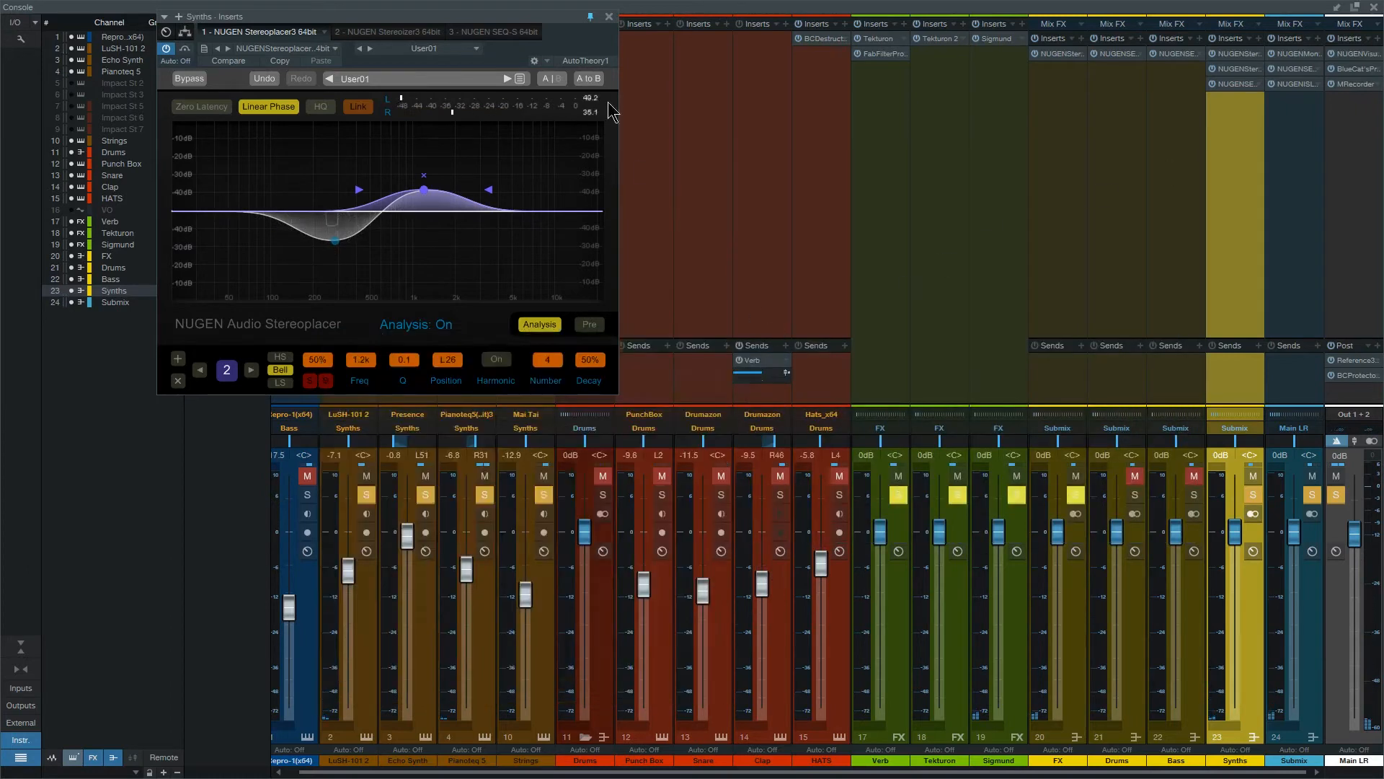
click(609, 16)
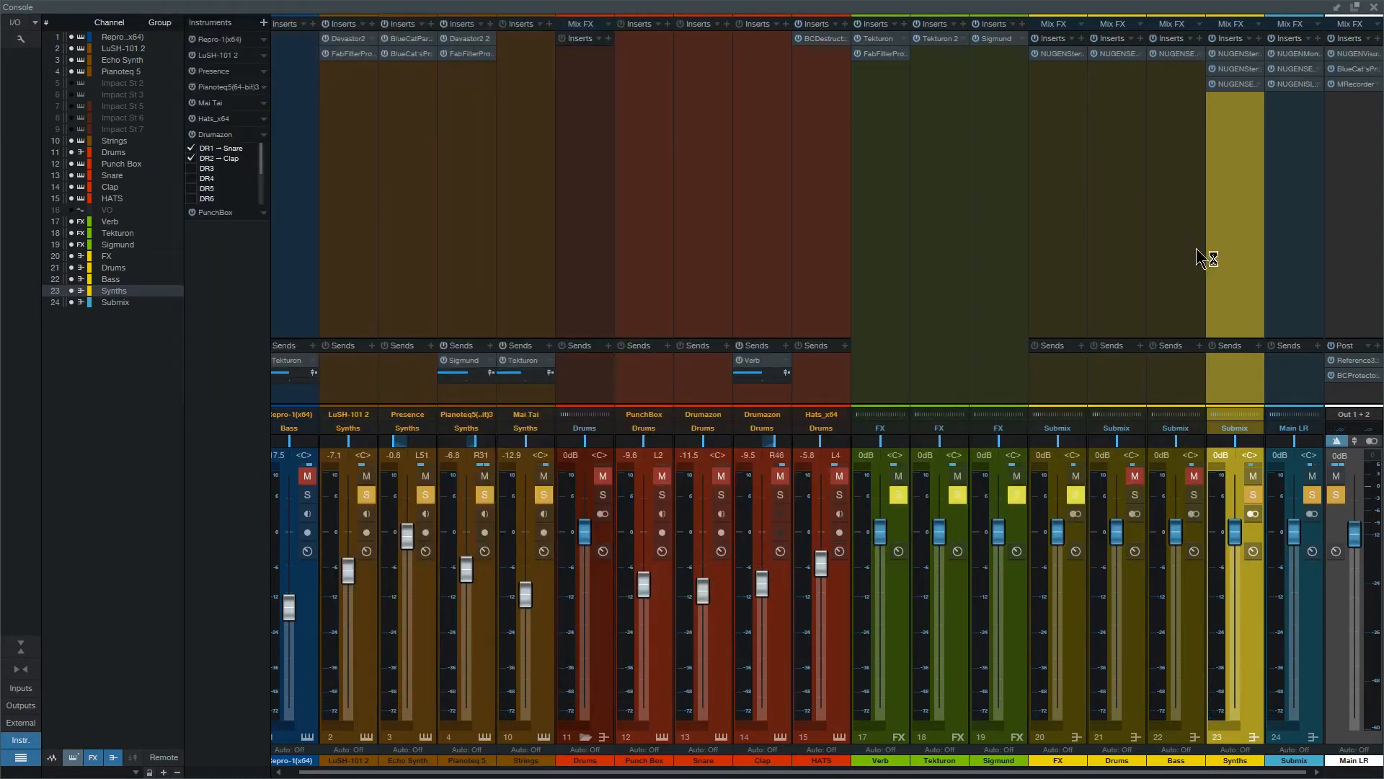
click(1252, 495)
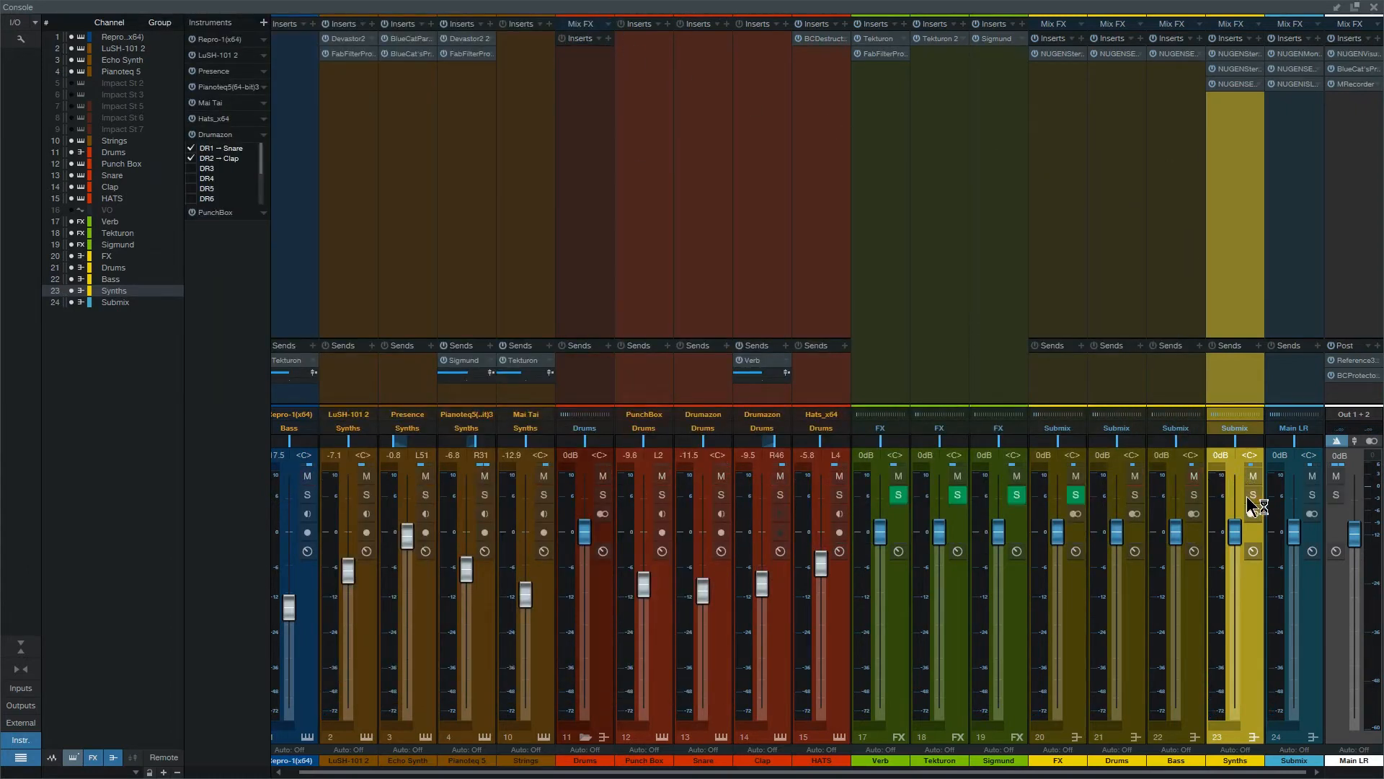
Open the Monofilter on the Submix bus and examine its low and high frequency points
click(1298, 54)
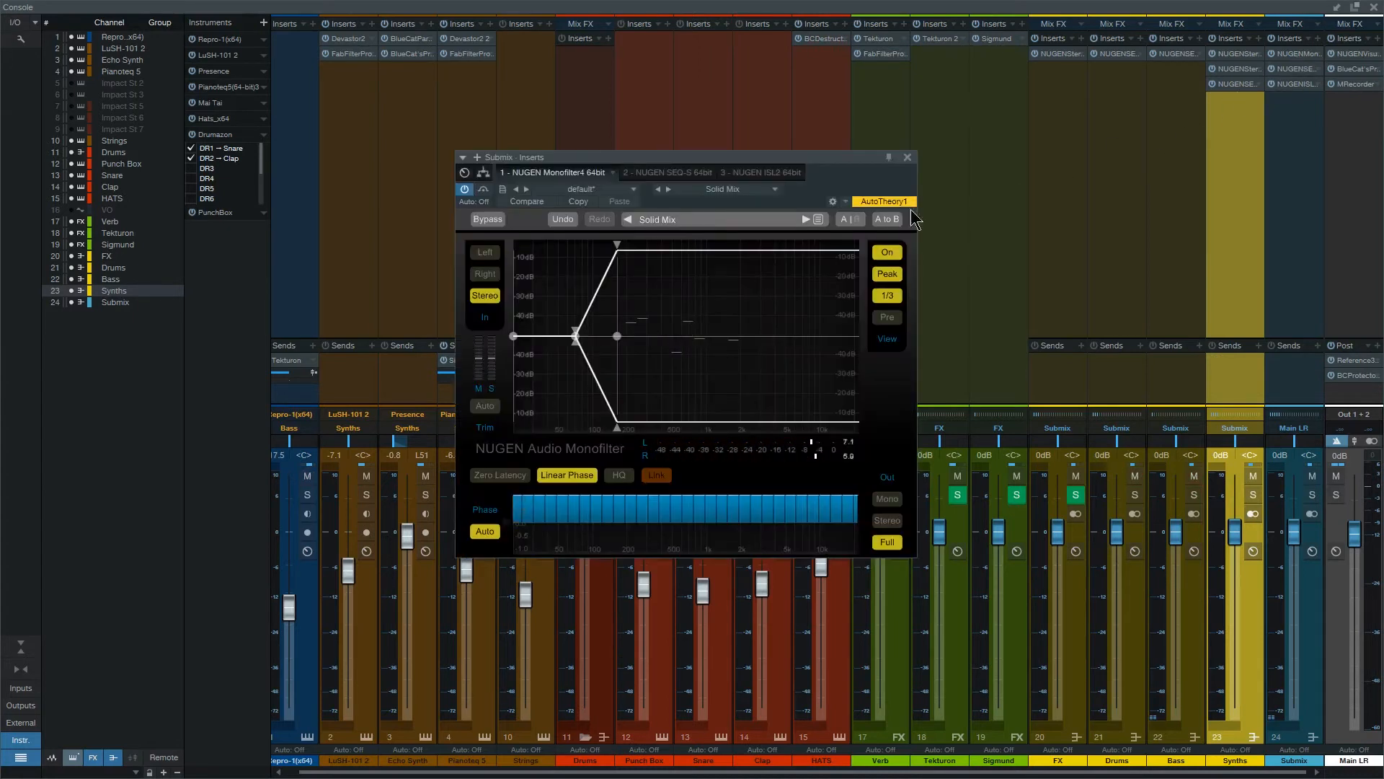
mouse_move(622, 329)
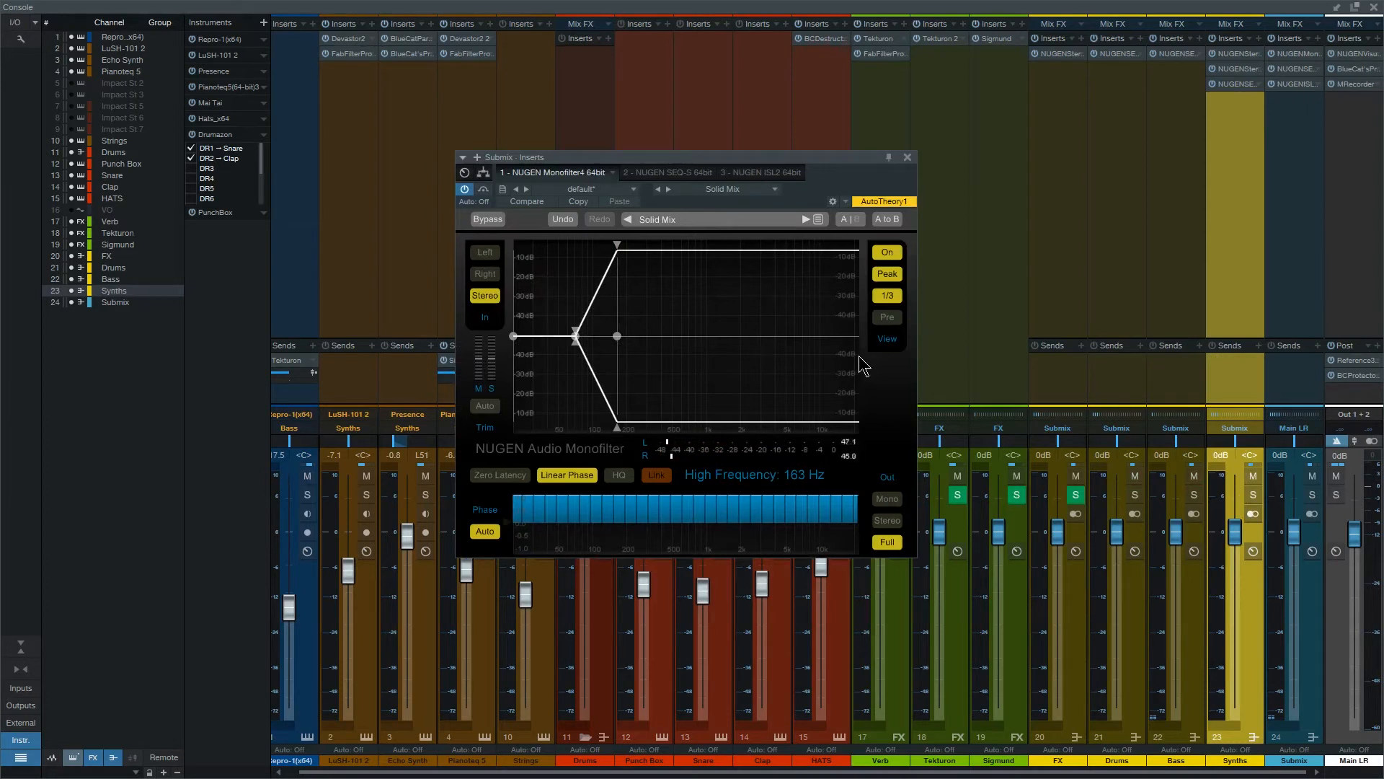
mouse_move(576, 339)
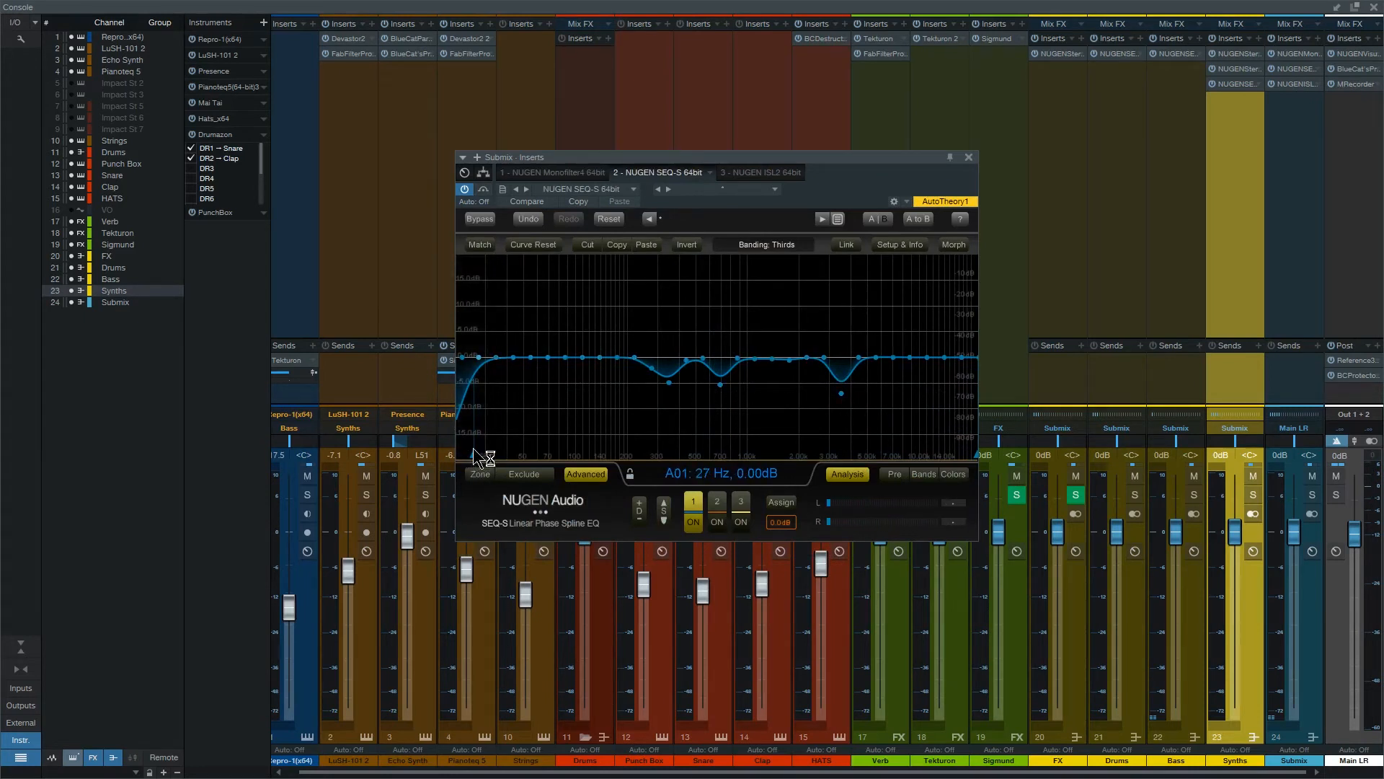
Compare the full mix with the Submix SEQ-S bypassed and active, and open the Submix ISL2 true peak limiter
click(474, 219)
click(475, 219)
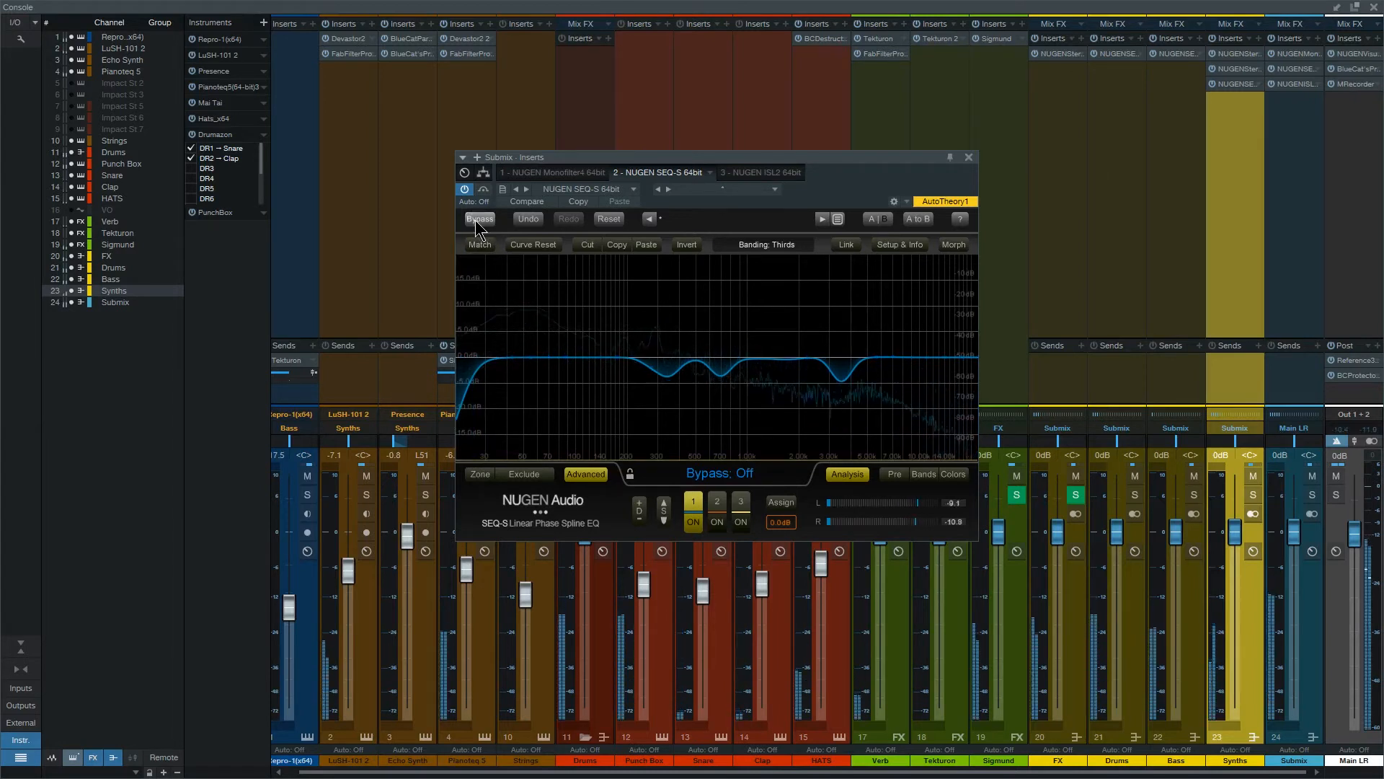
click(1292, 84)
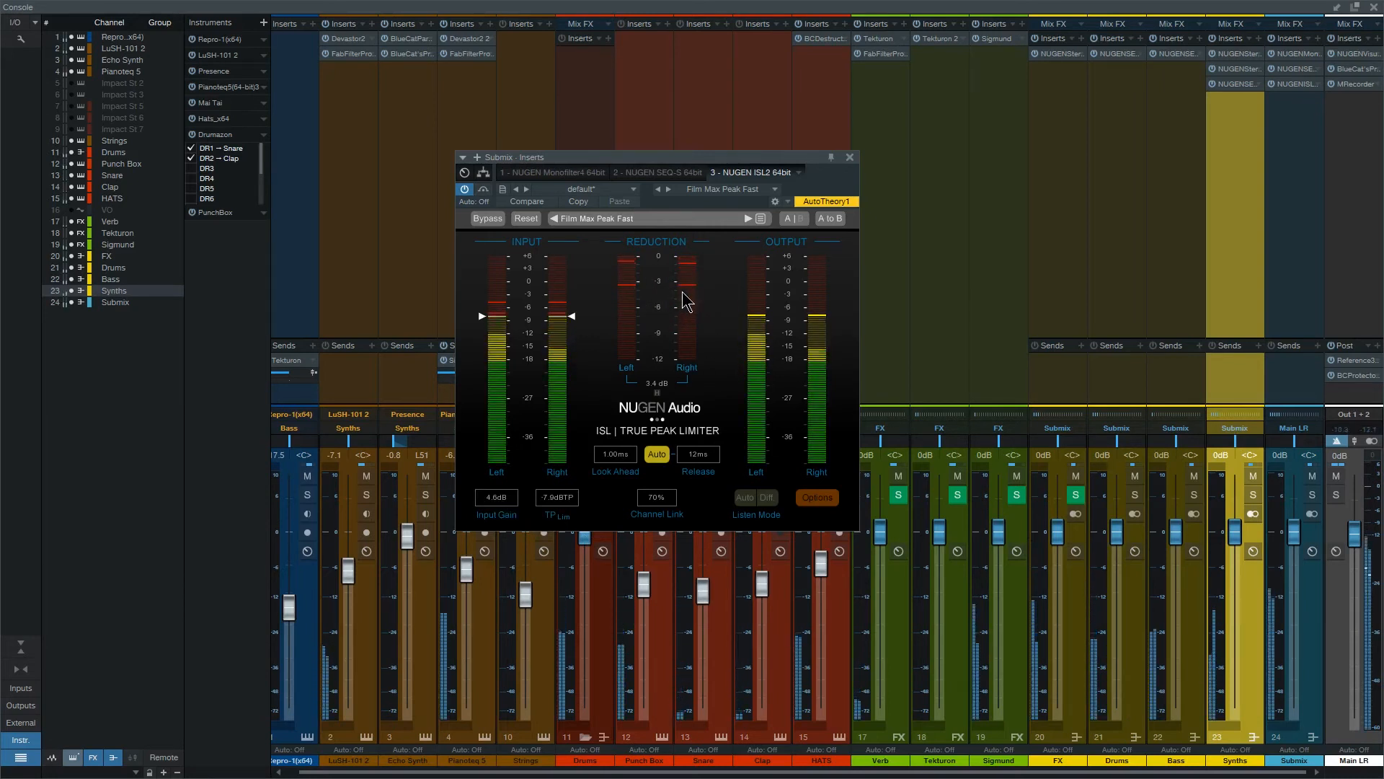
Select the FX, Drums, Bass, Synths and Submix buses, deactivate all their inserts, and play the mix without the processing
click(1056, 185)
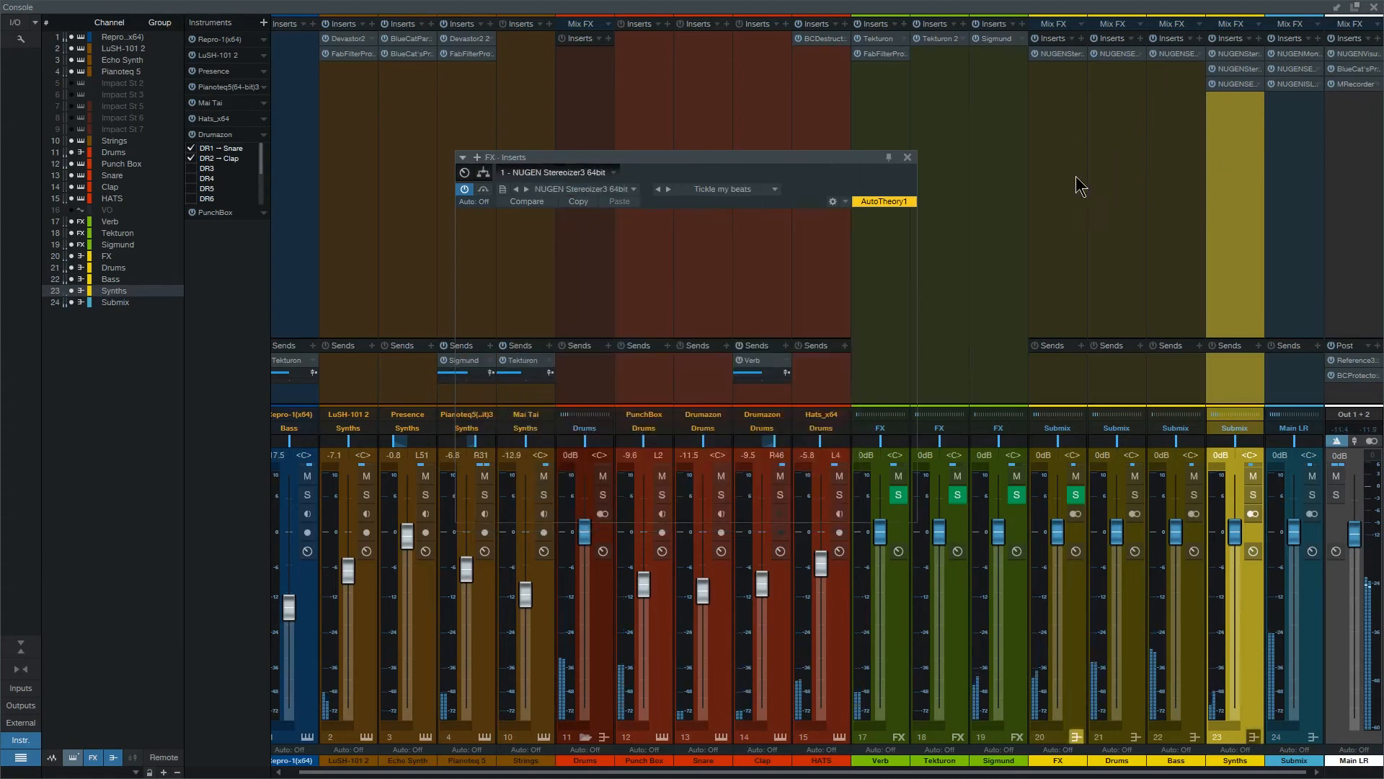
shift+click(1218, 206)
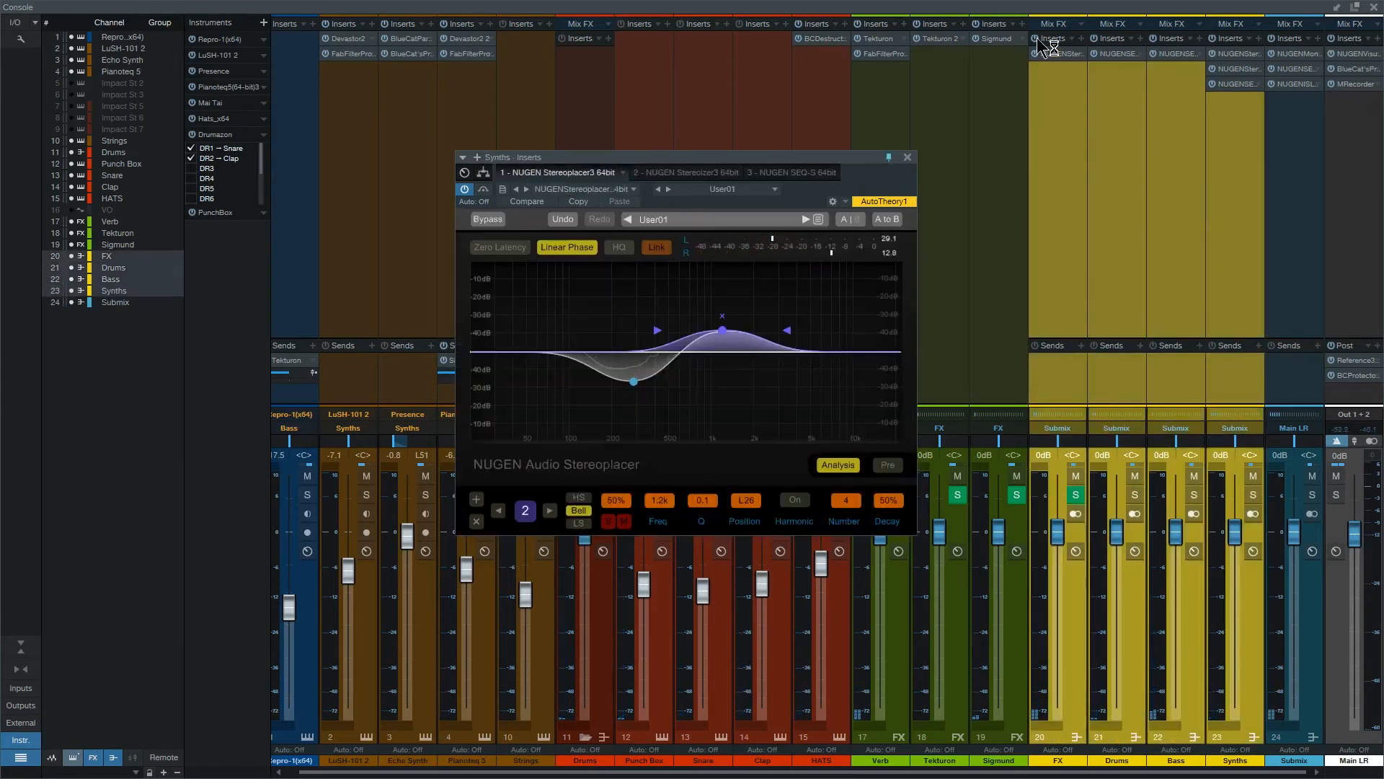
shift+click(1305, 147)
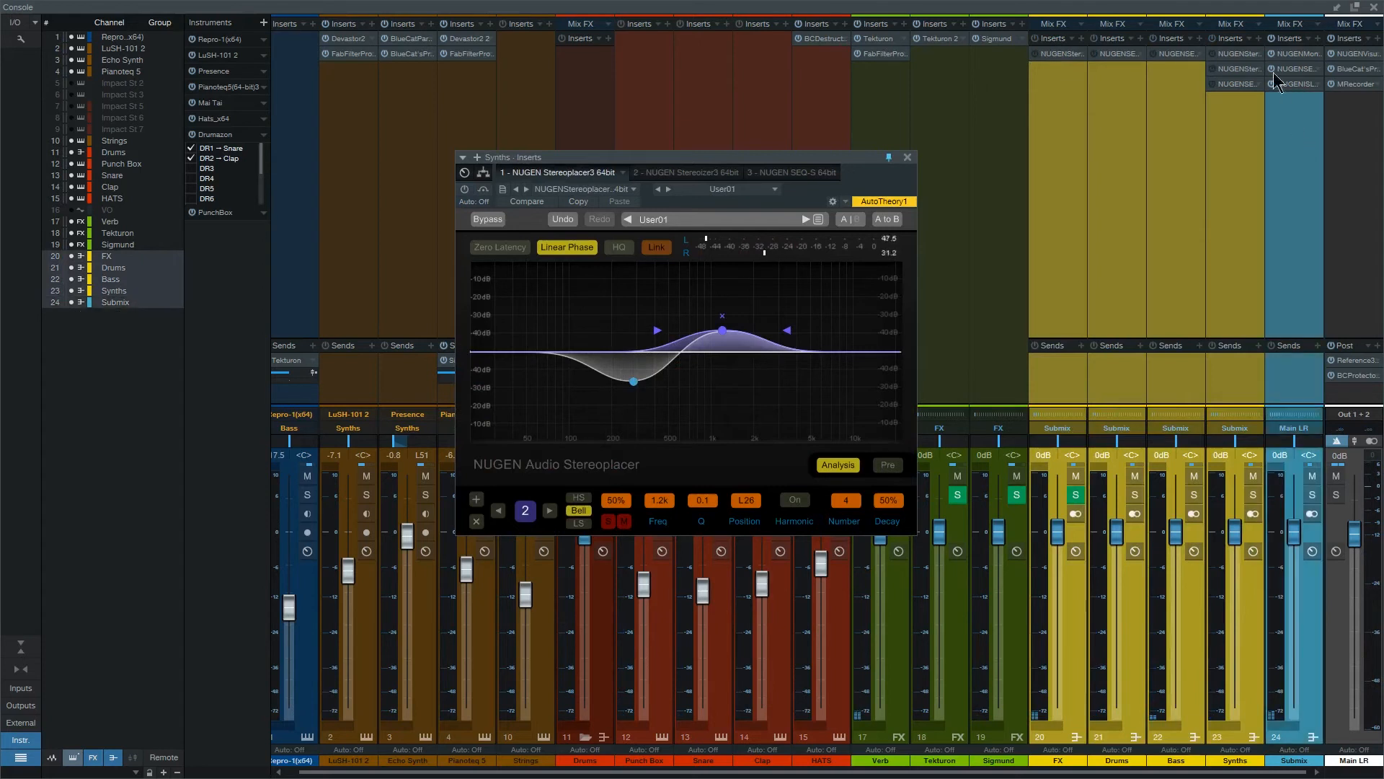
key(space)
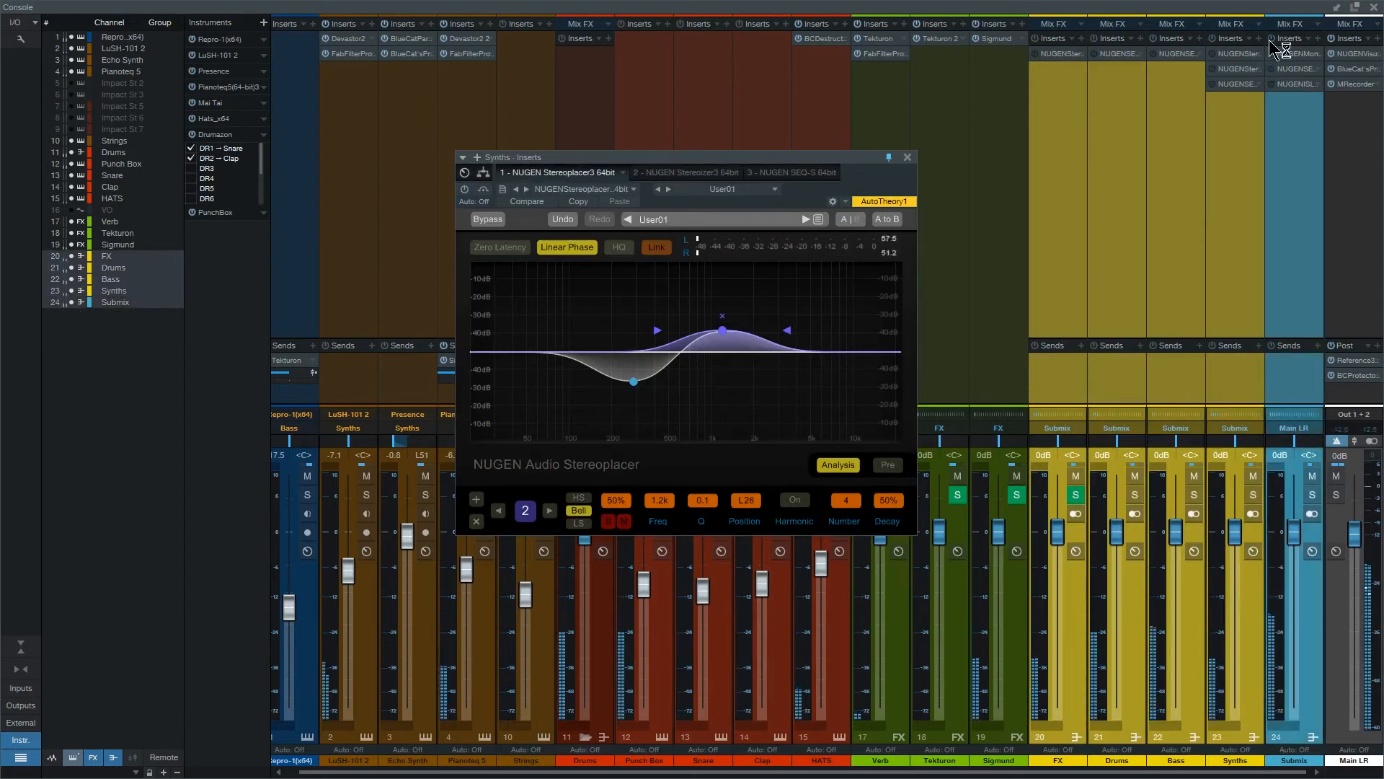